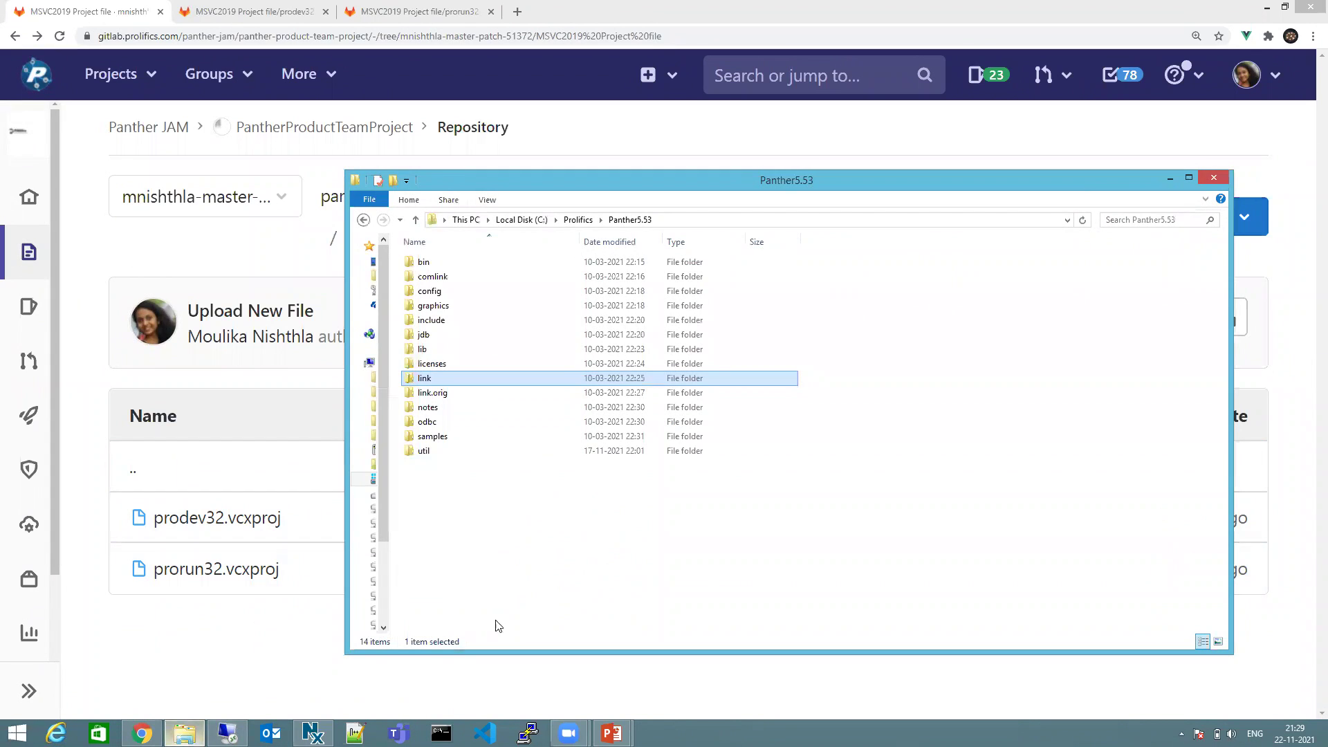
Open the msvc folder inside Panther5.53's link folder to view the supplied project files
double_click(451, 381)
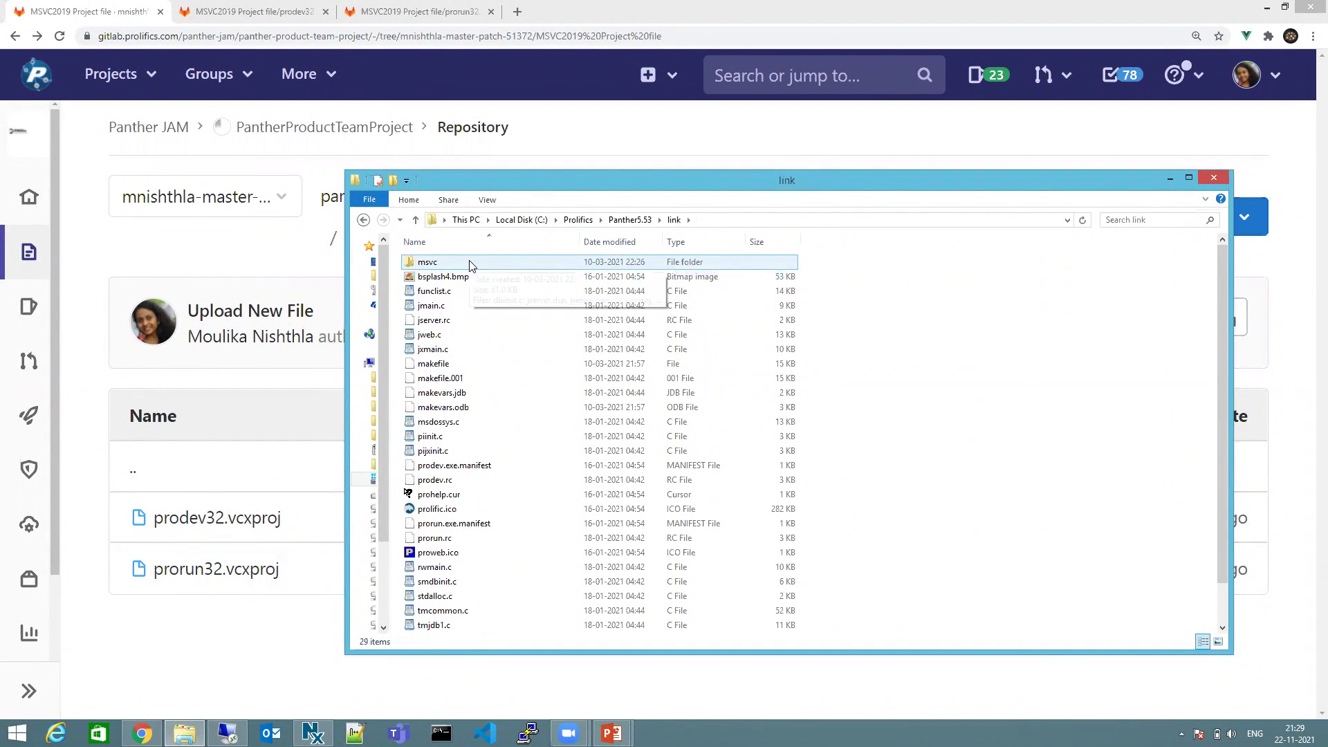
double_click(469, 262)
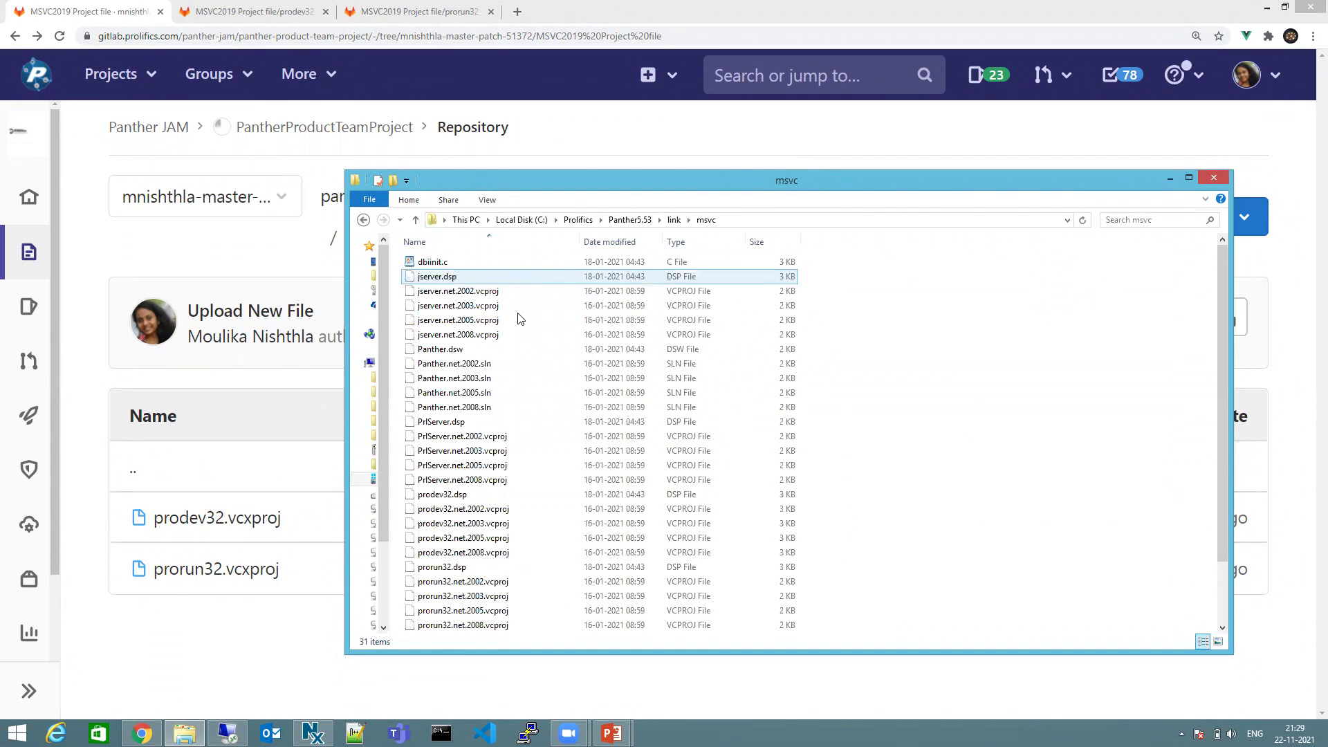
click(517, 566)
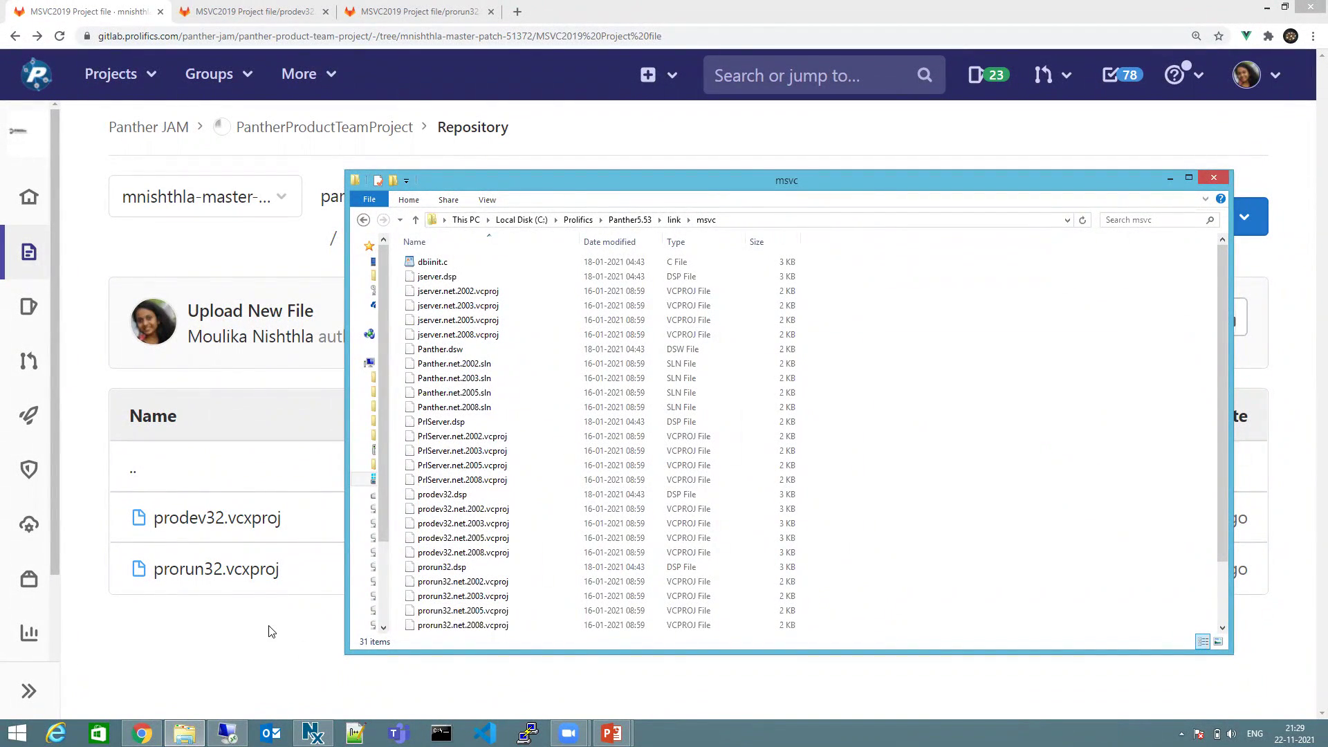
Switch to the GitLab repository in the browser and examine the SMBASE include directory setting in prodev32.vcxproj
click(209, 648)
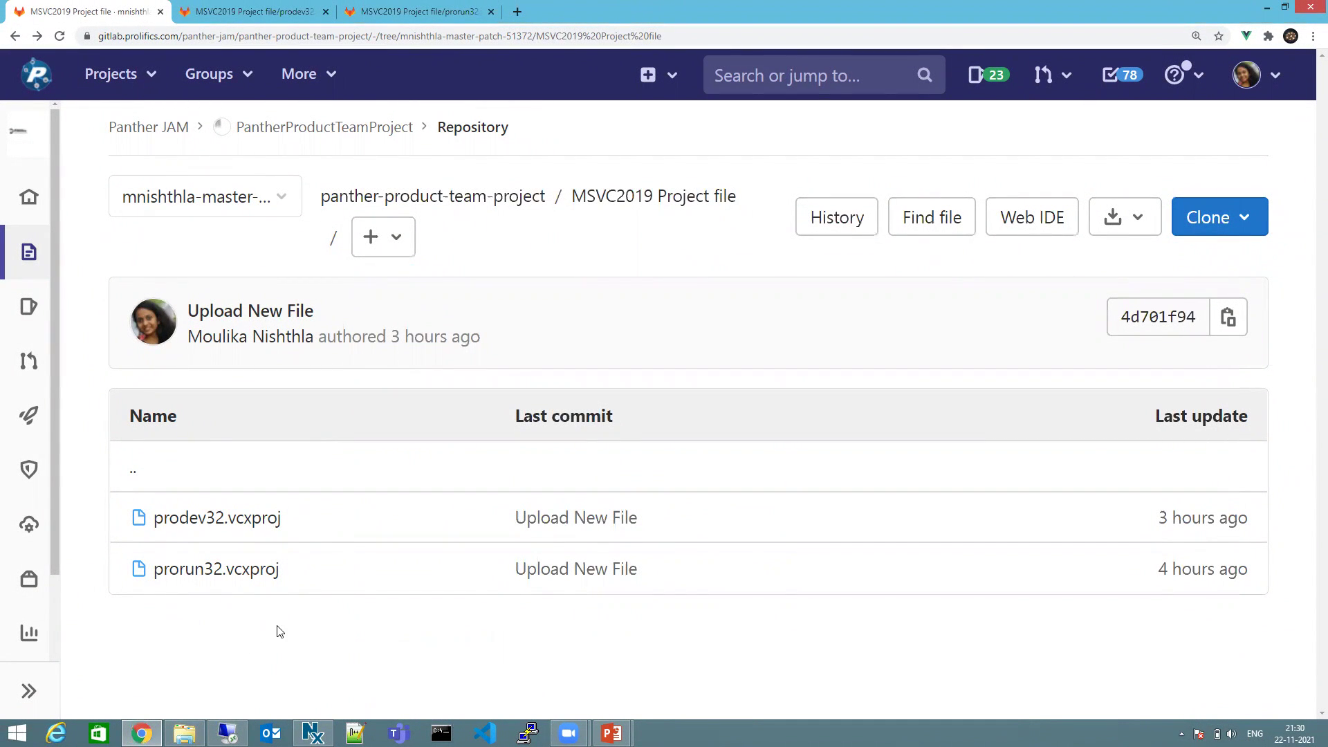
click(240, 10)
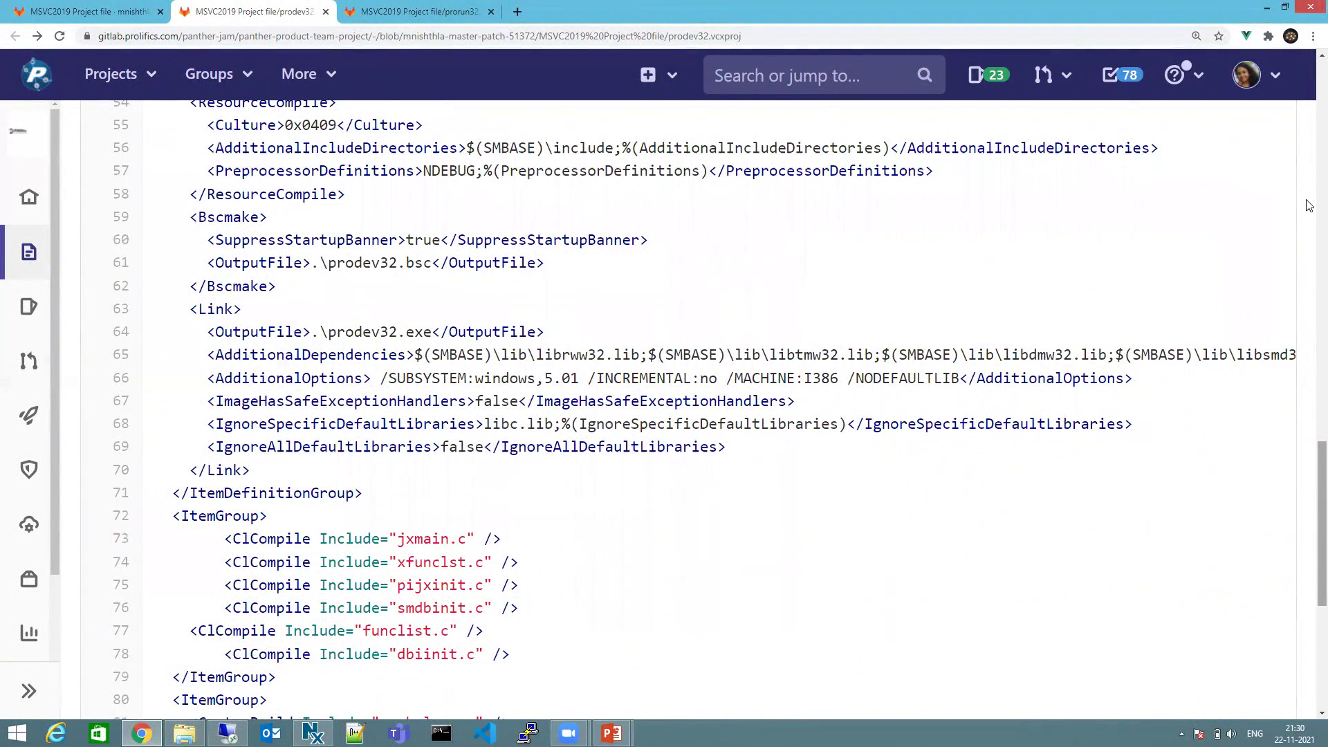
drag(1307, 201, 1308, 371)
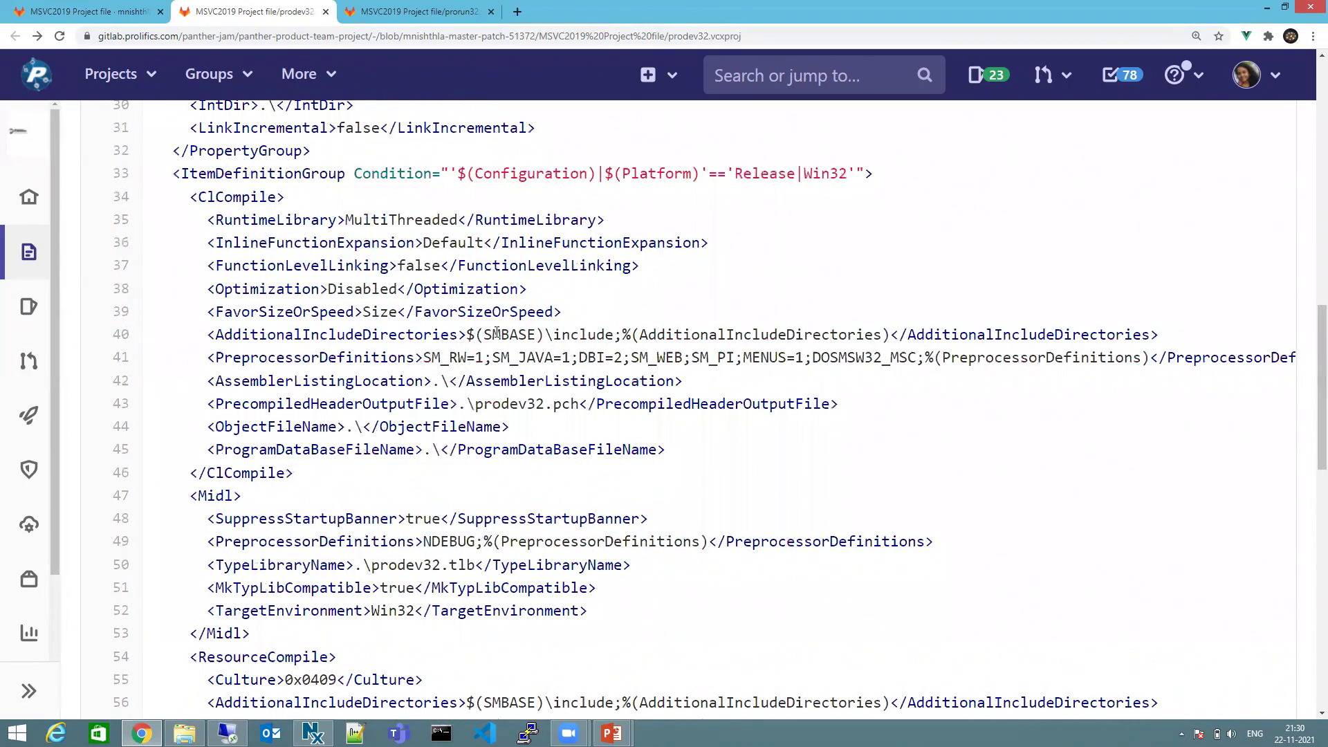
double_click(497, 333)
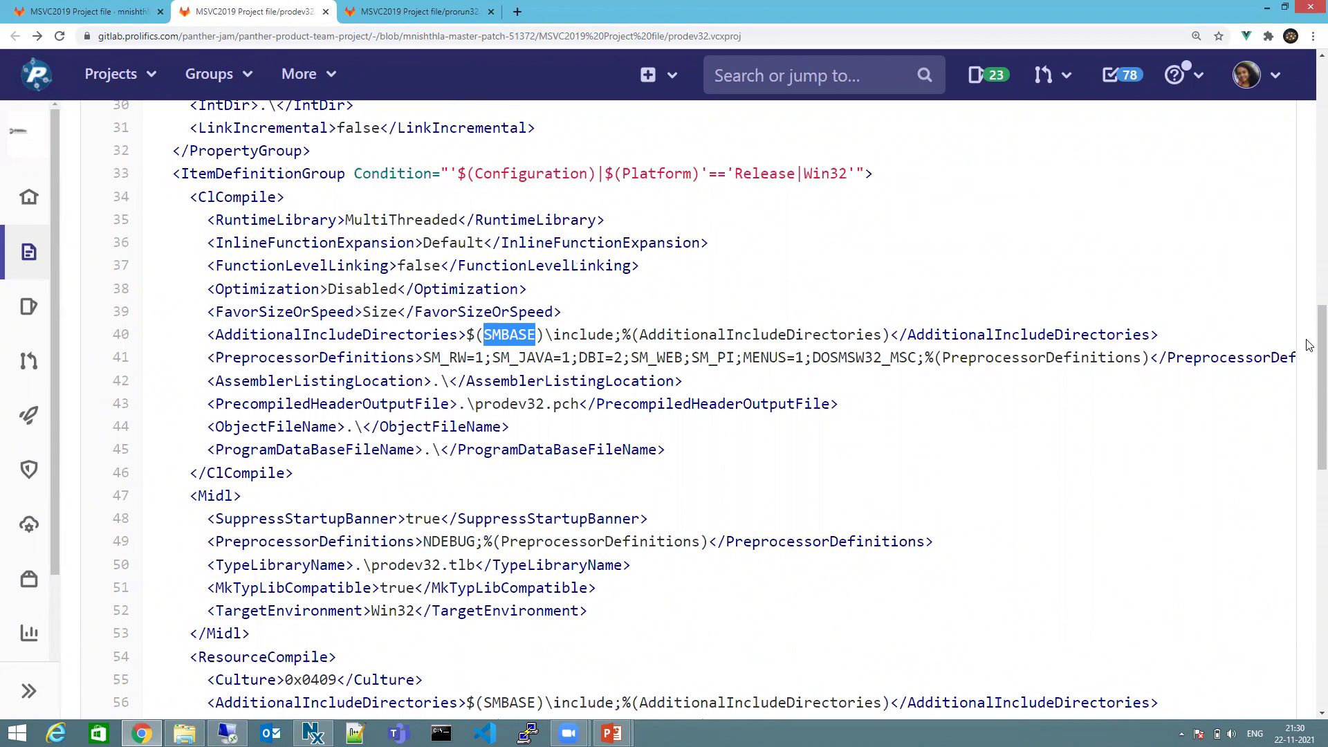
Examine the linker output file, additional dependencies and ClCompile source entries in prodev32.vcxproj
scroll(1308, 458, down, 4)
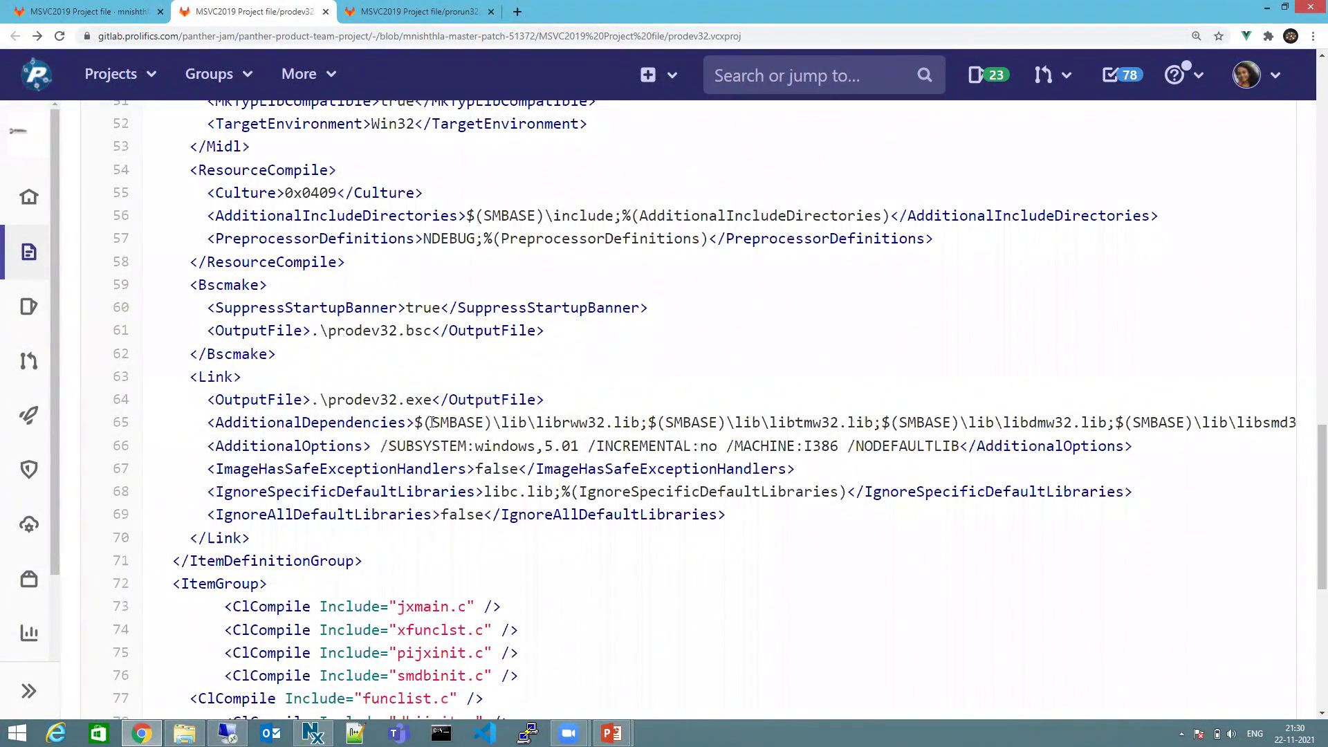
drag(580, 424, 413, 424)
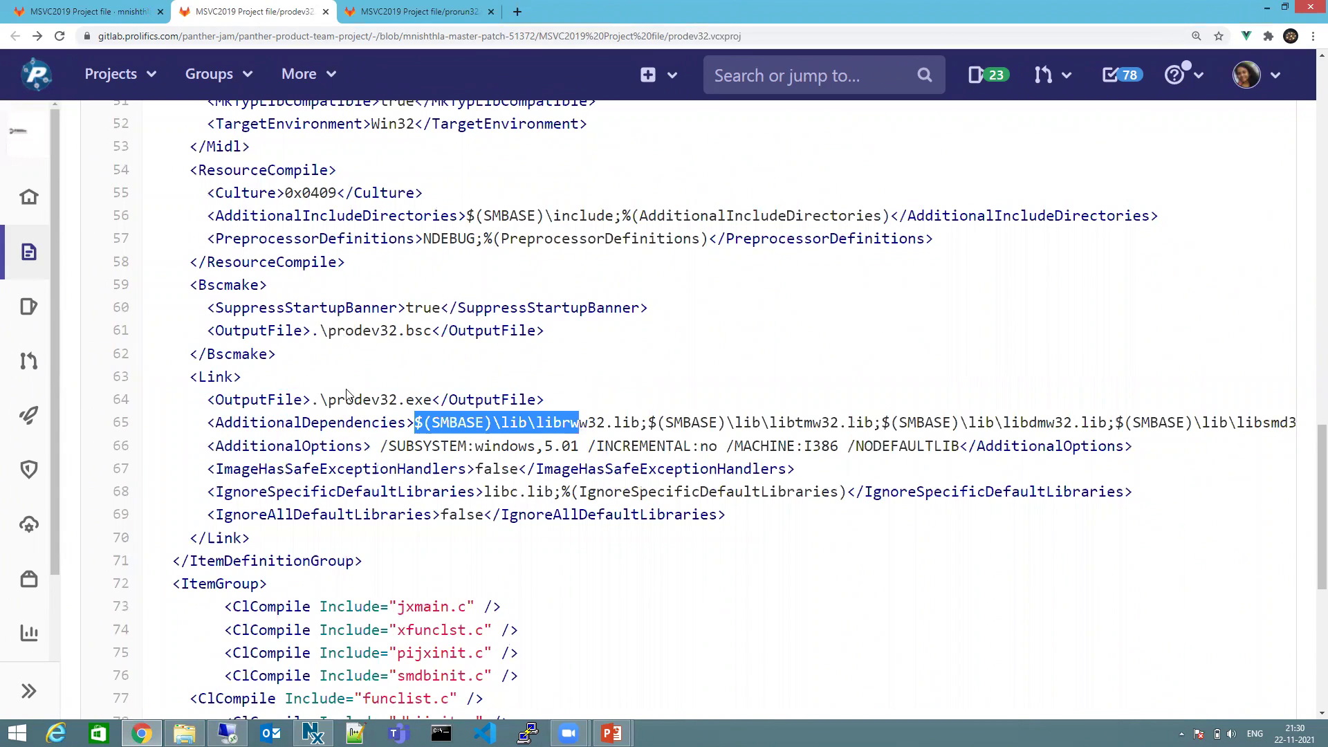
double_click(379, 399)
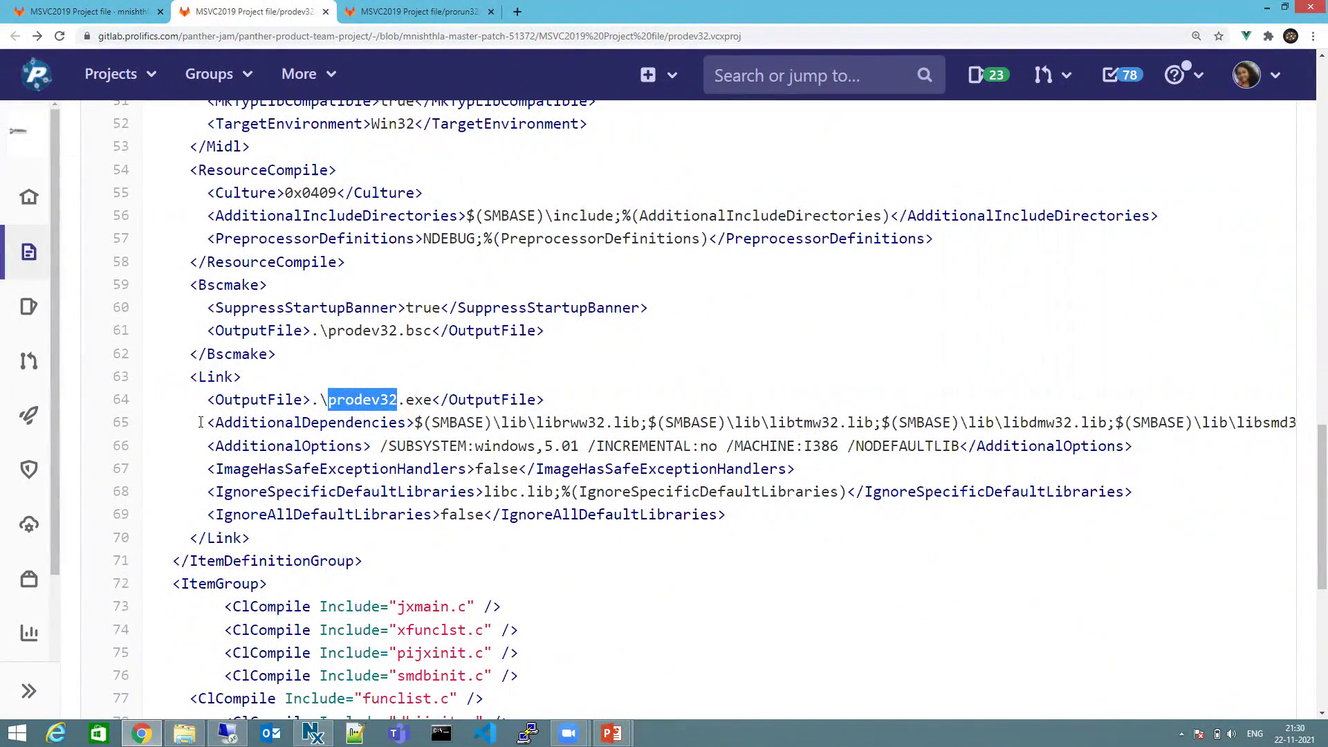
drag(201, 423, 418, 415)
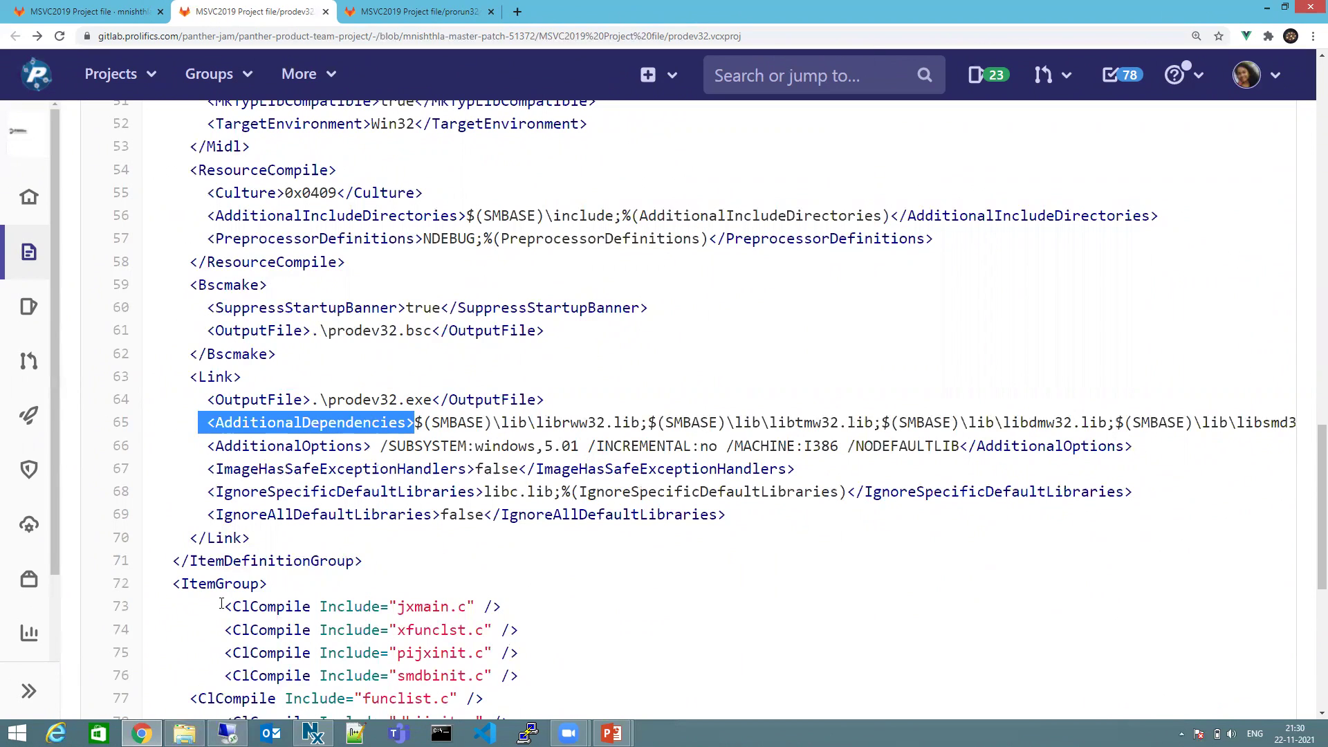
drag(226, 607, 552, 680)
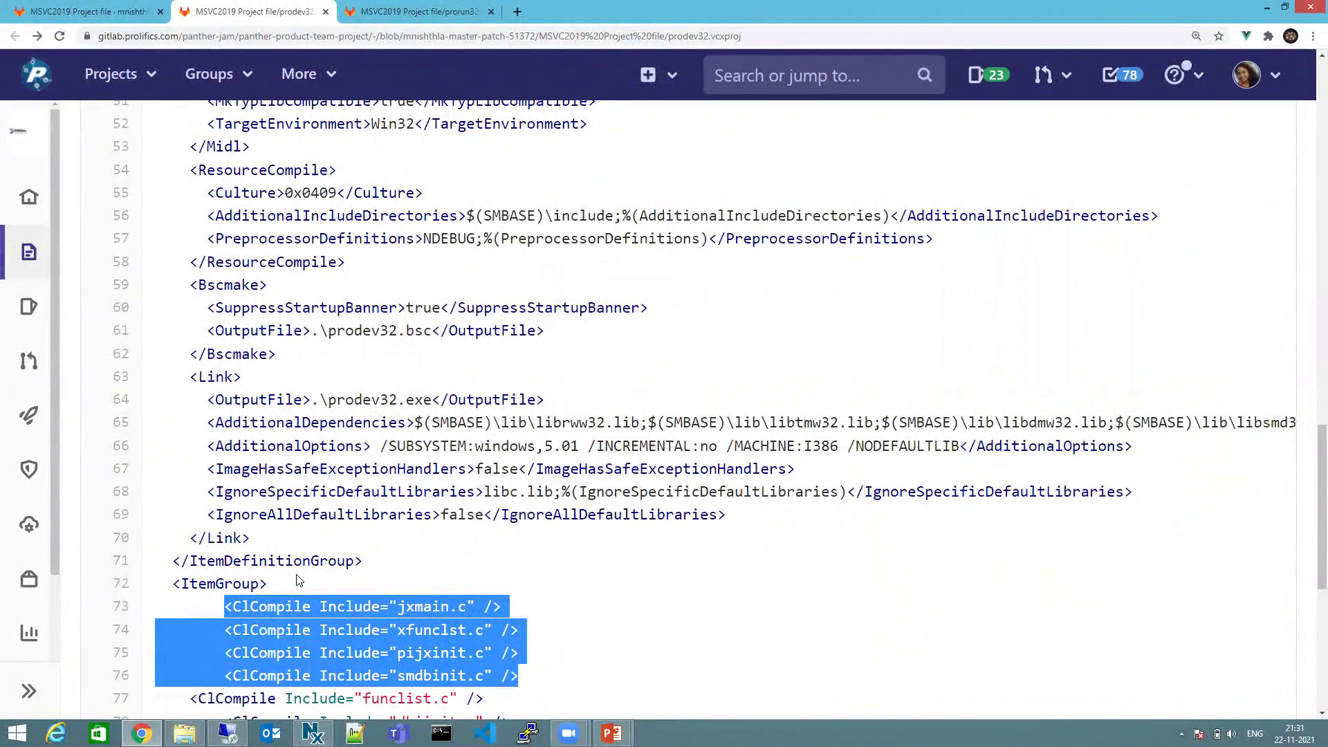
Examine the ClCompile source entries in prorun32.vcxproj in the same repository
click(409, 9)
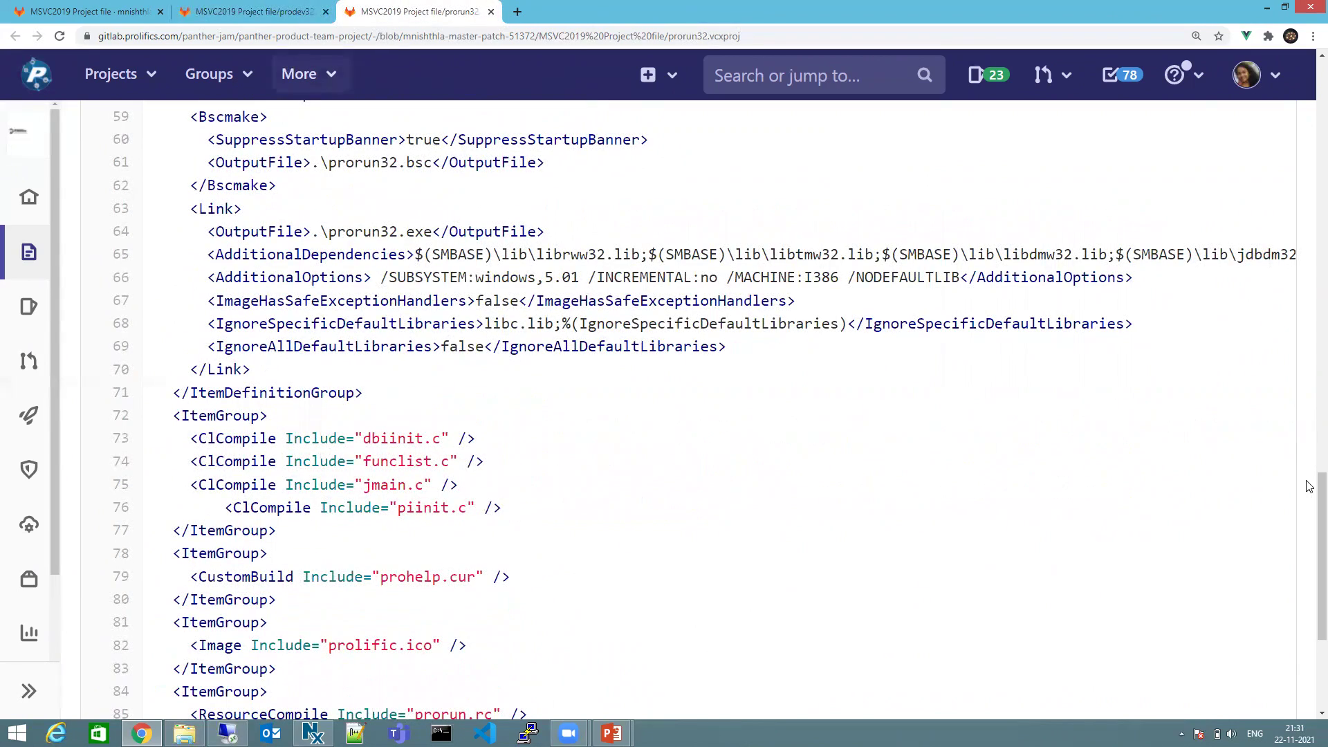
scroll(1310, 510, down, 2)
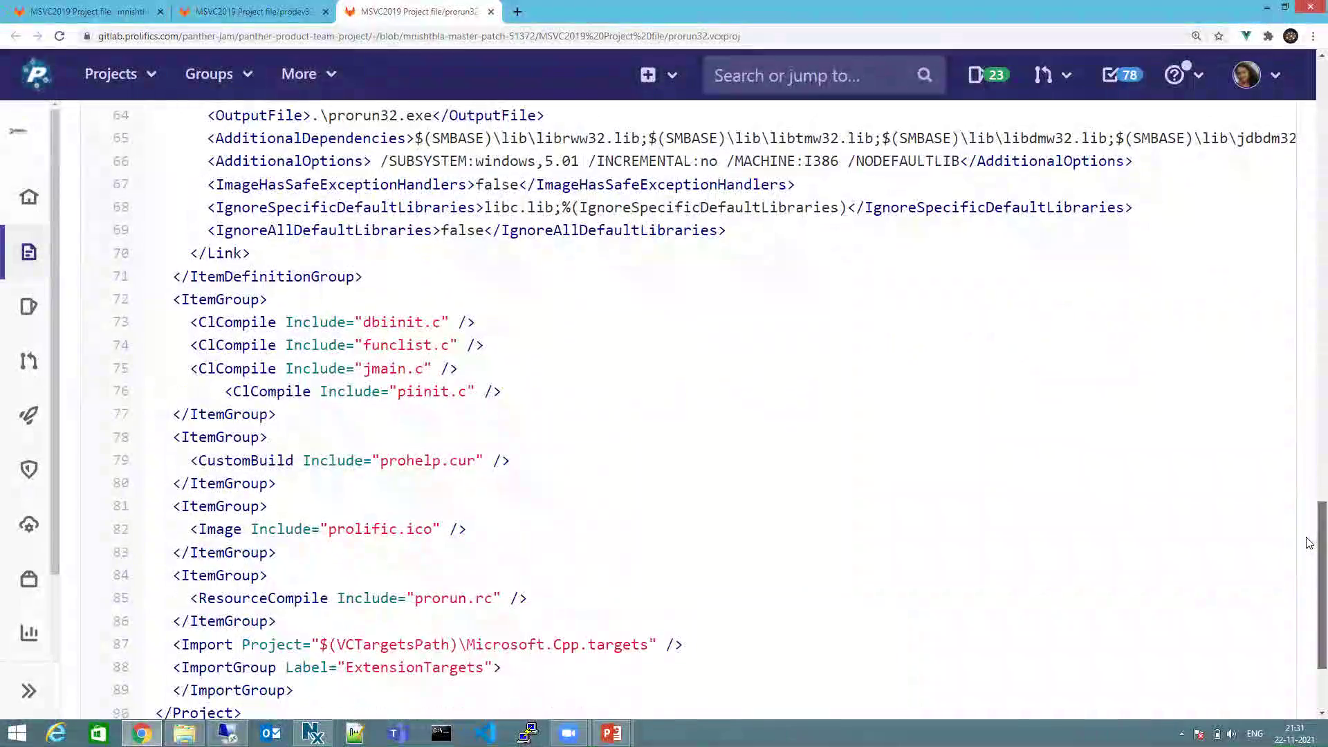
scroll(1310, 483, up, 3)
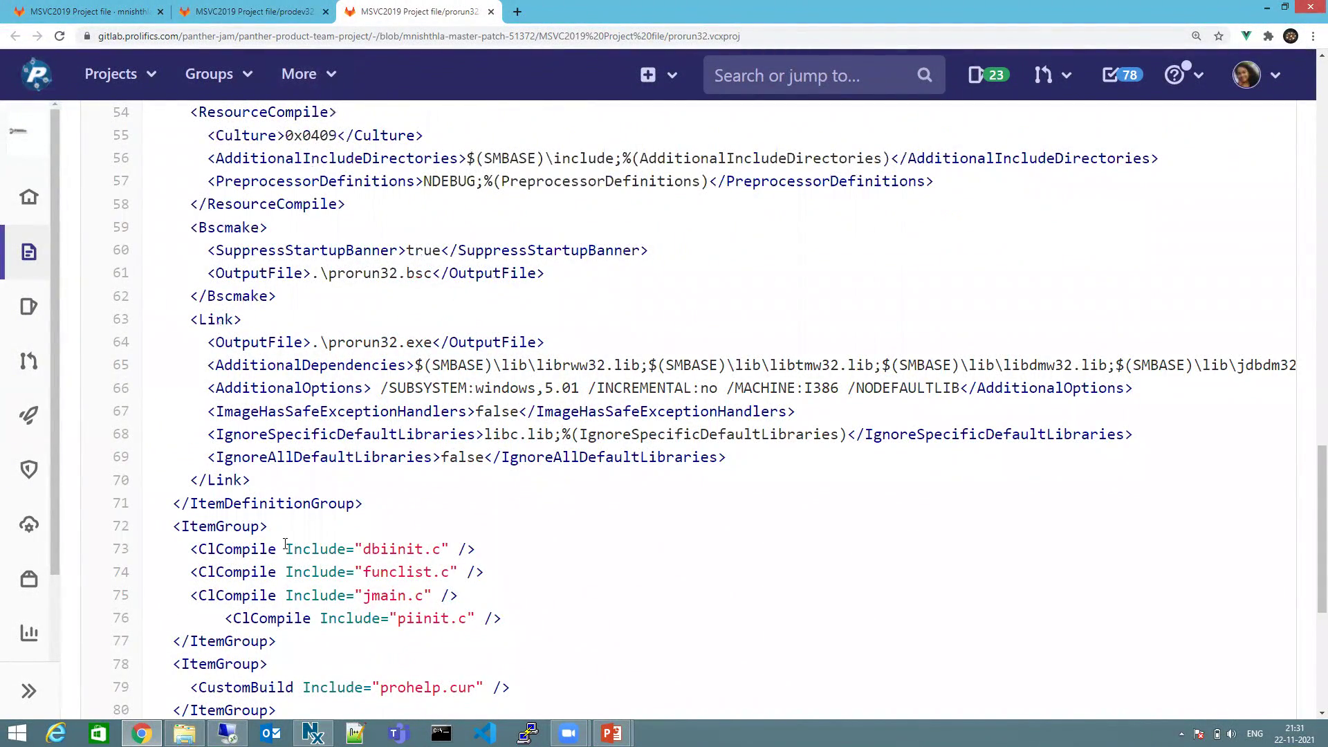
drag(286, 549, 586, 603)
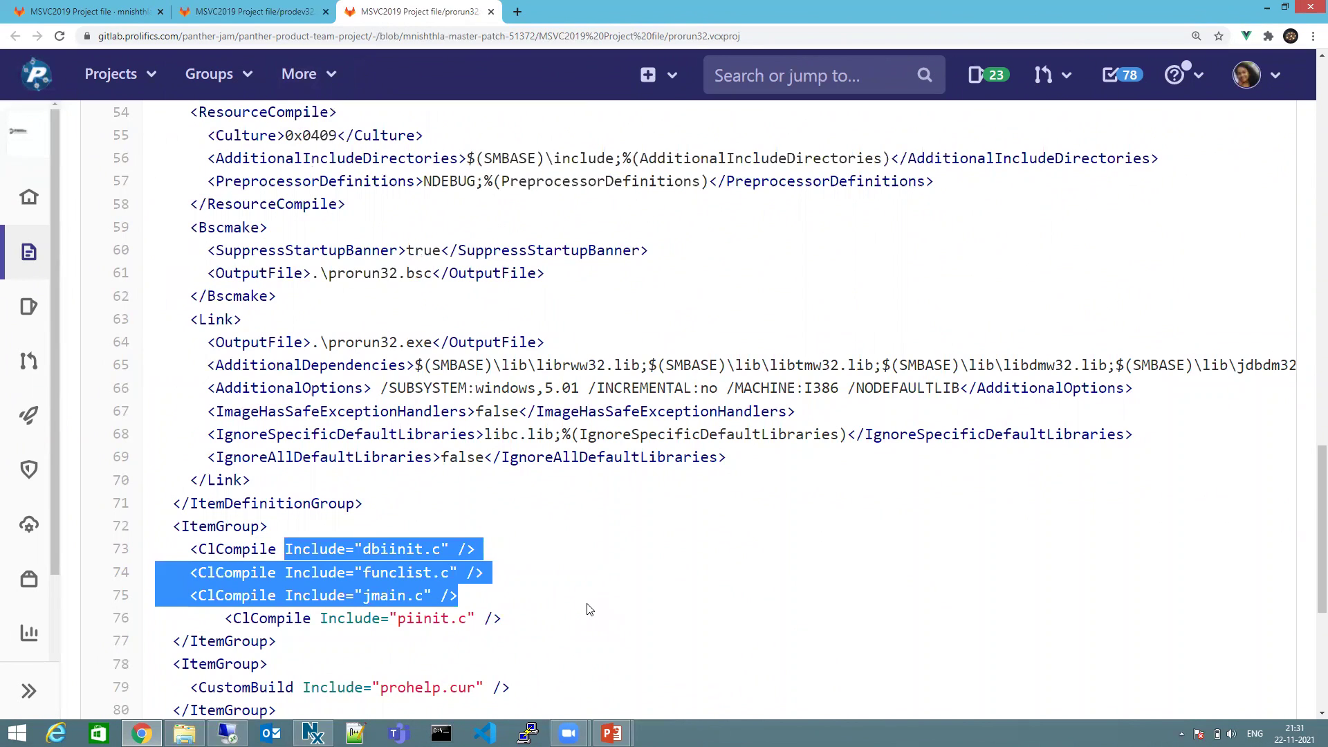
click(739, 576)
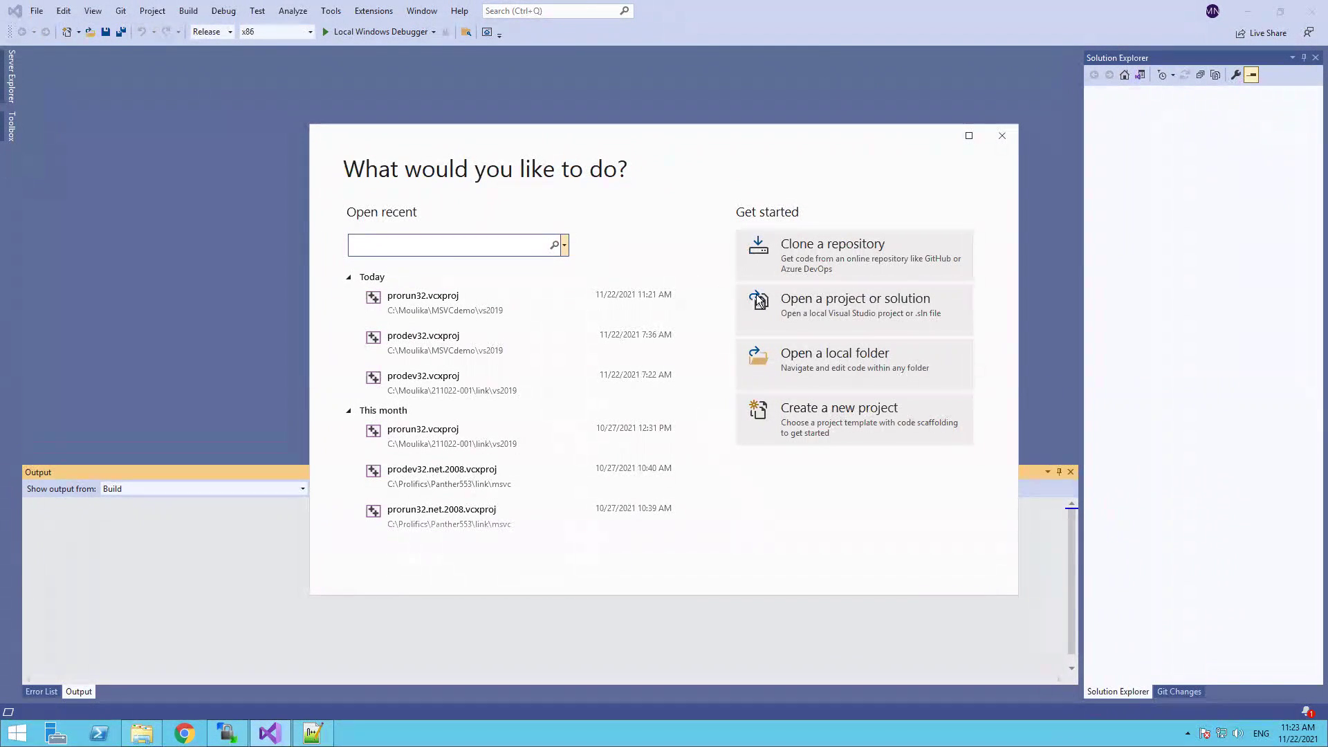
Switch to Visual Studio, open the prodev32 project from the MSVCdemo\vs2019 folder and expand its file list
click(836, 296)
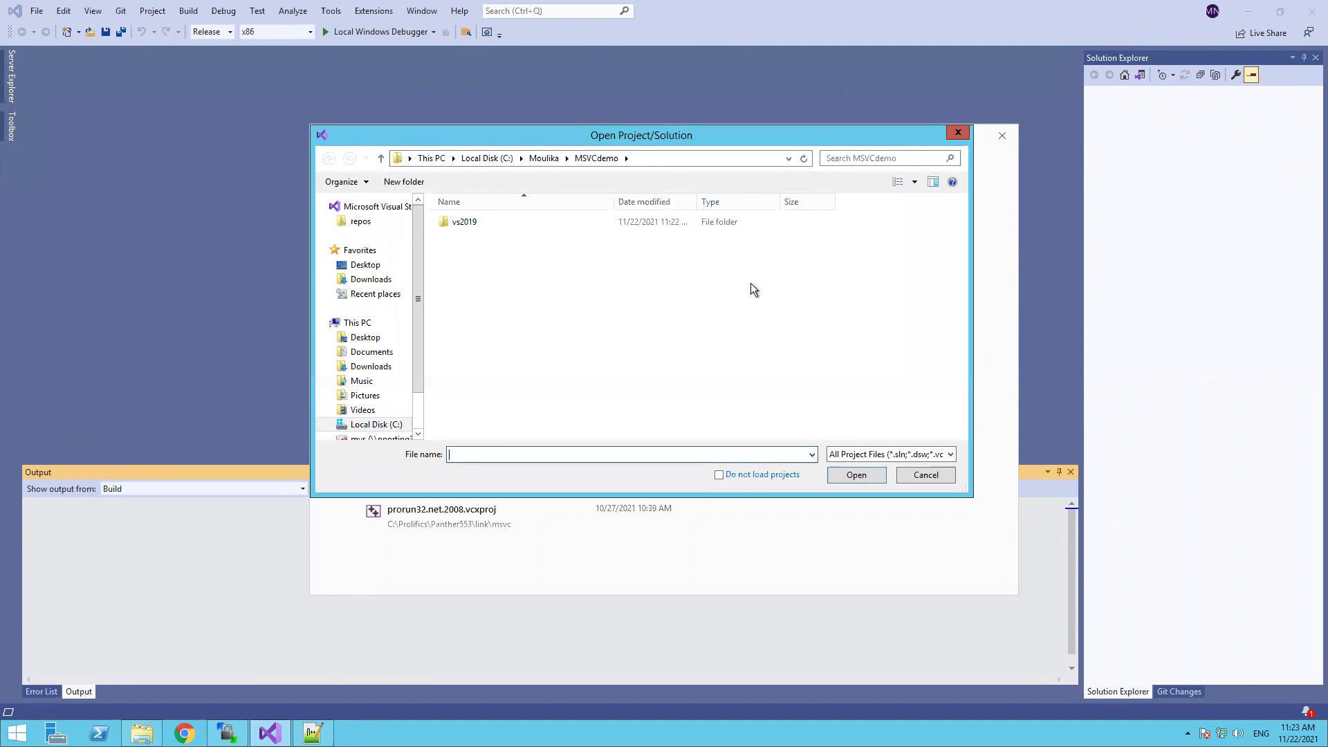
double_click(463, 222)
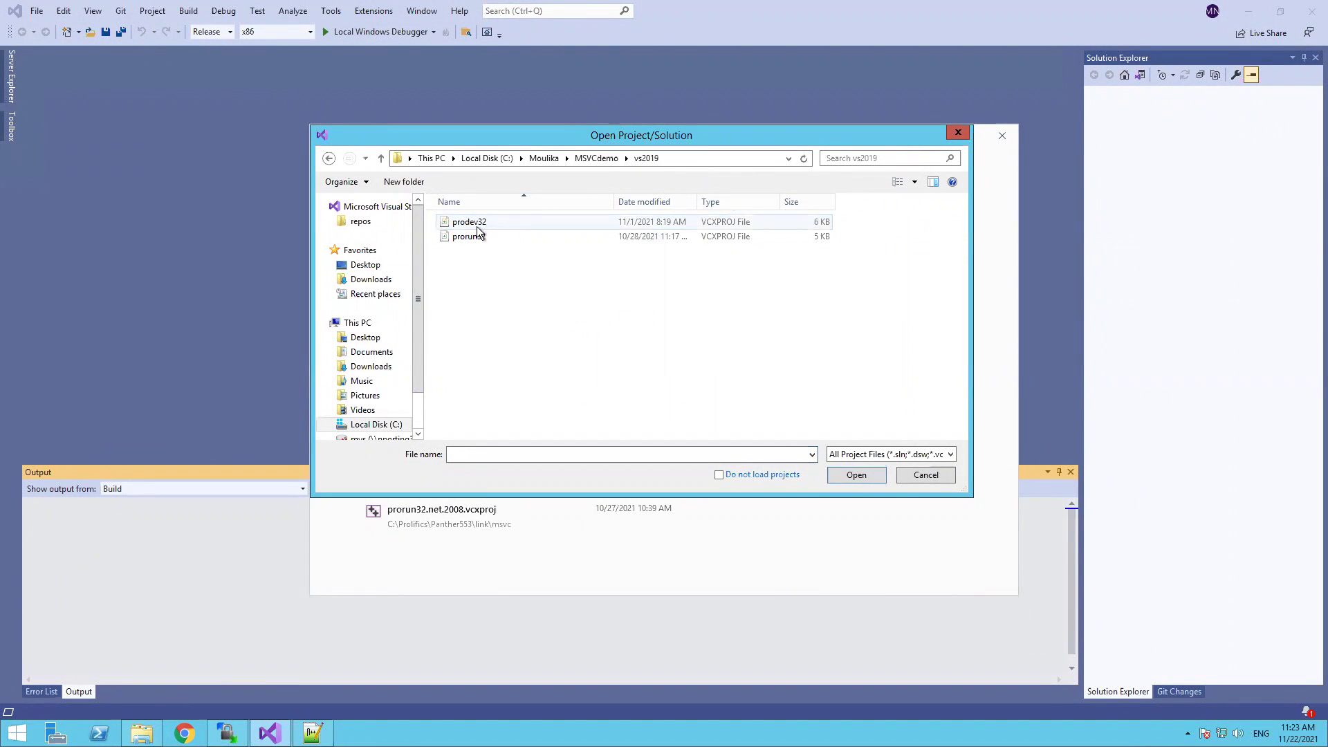
click(465, 223)
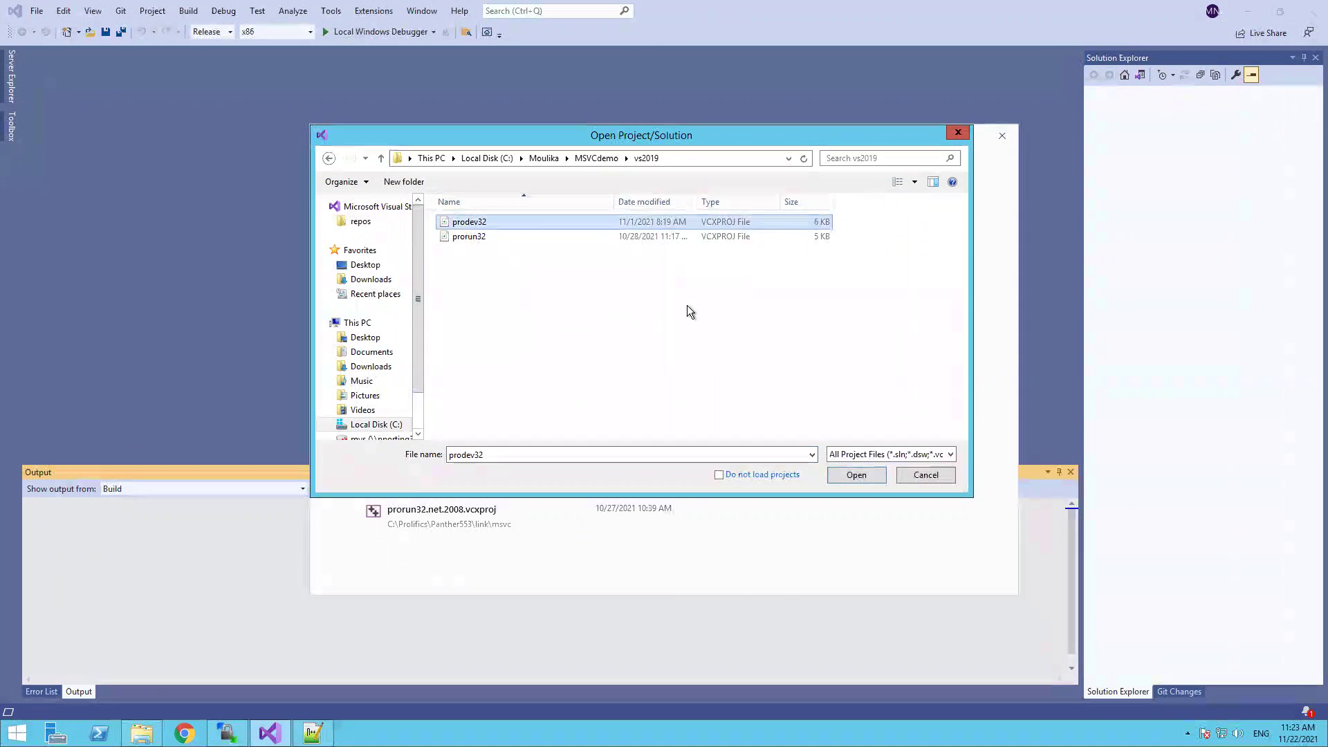
click(856, 475)
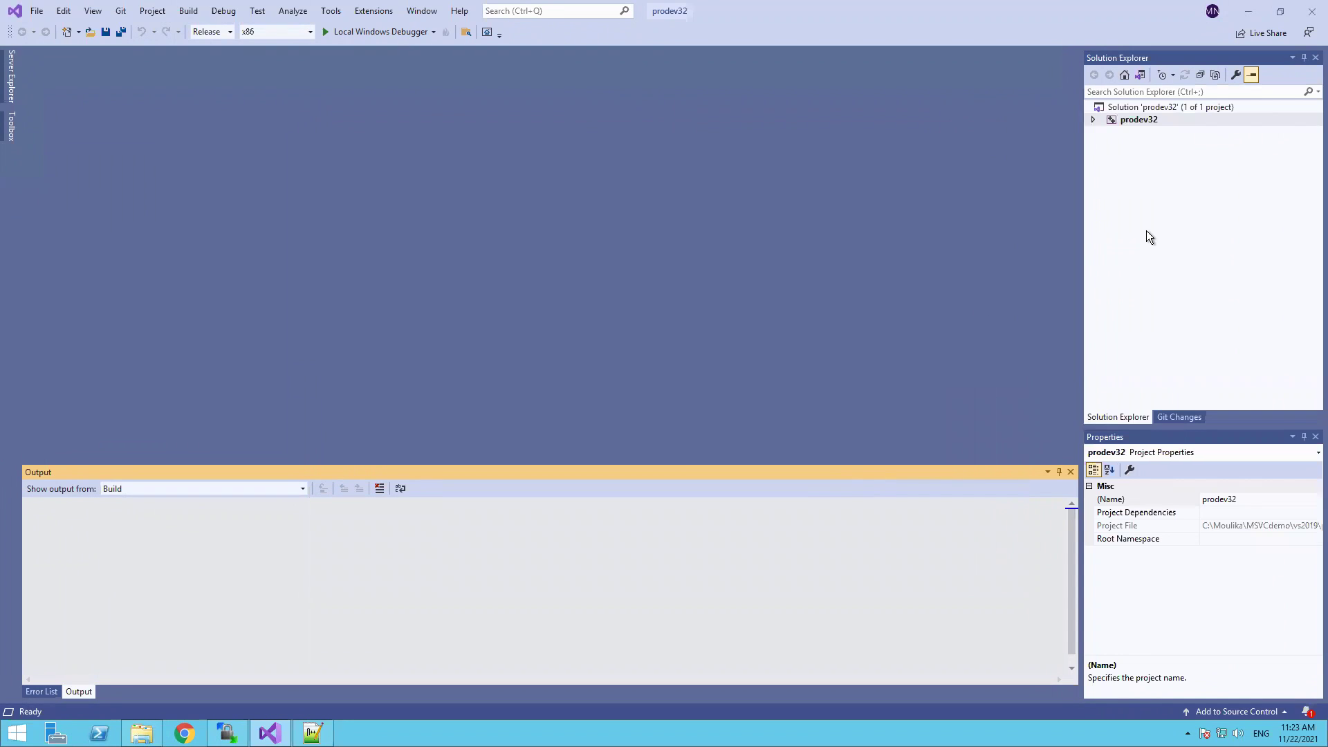
click(1093, 120)
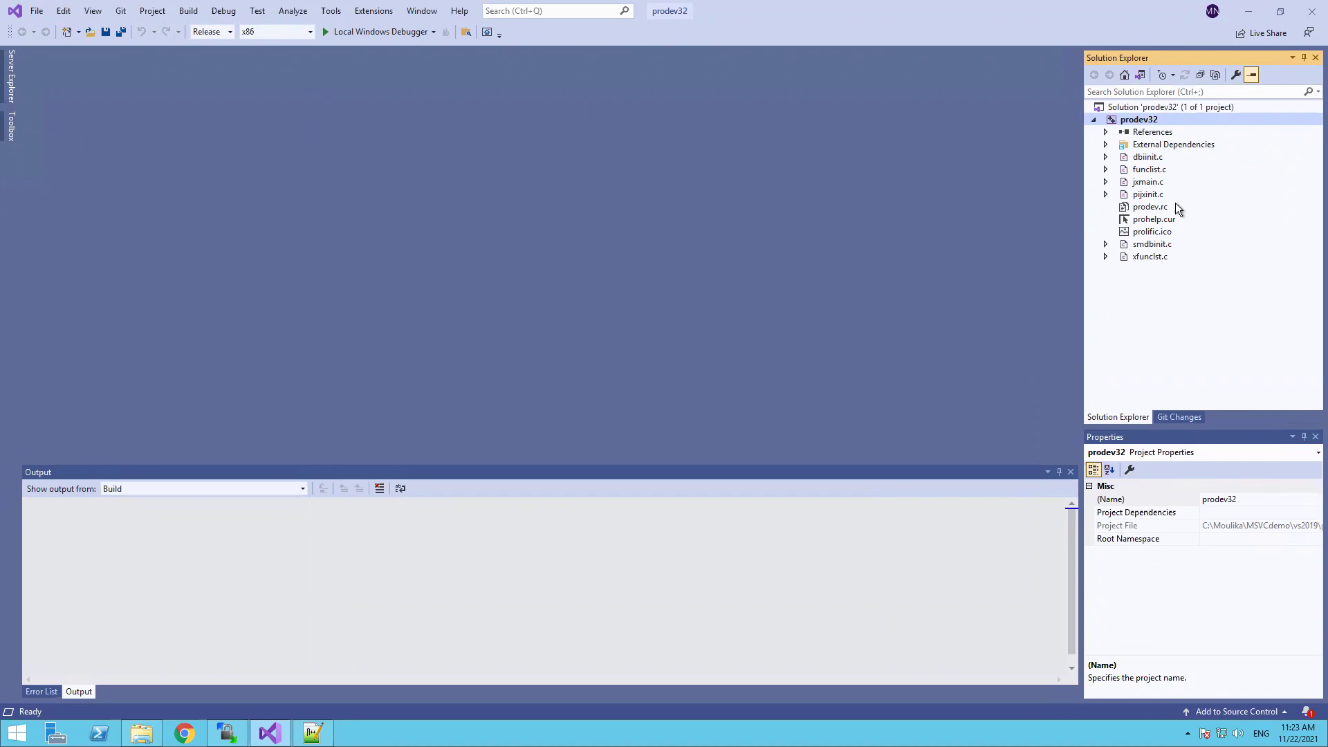
Open the prodev32 project's properties and review the C/C++ general settings and compiler command line
right_click(1127, 123)
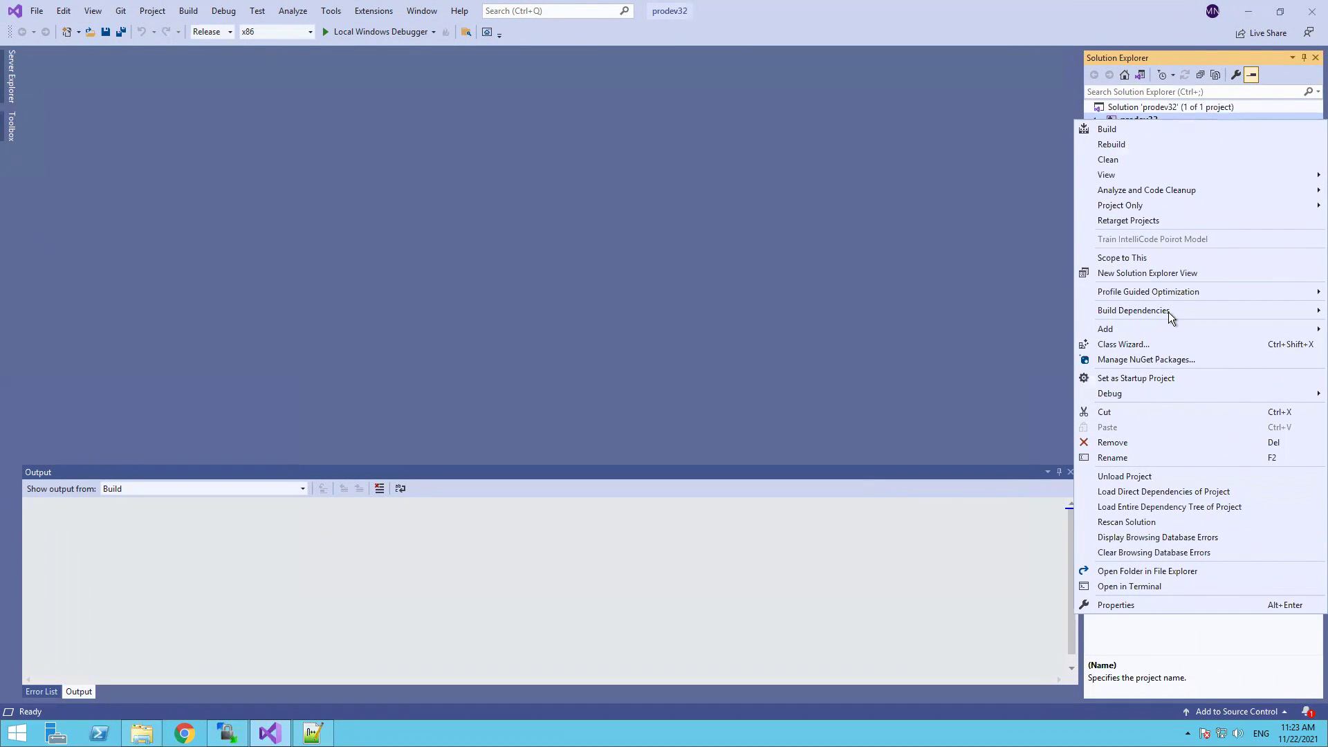
click(1114, 605)
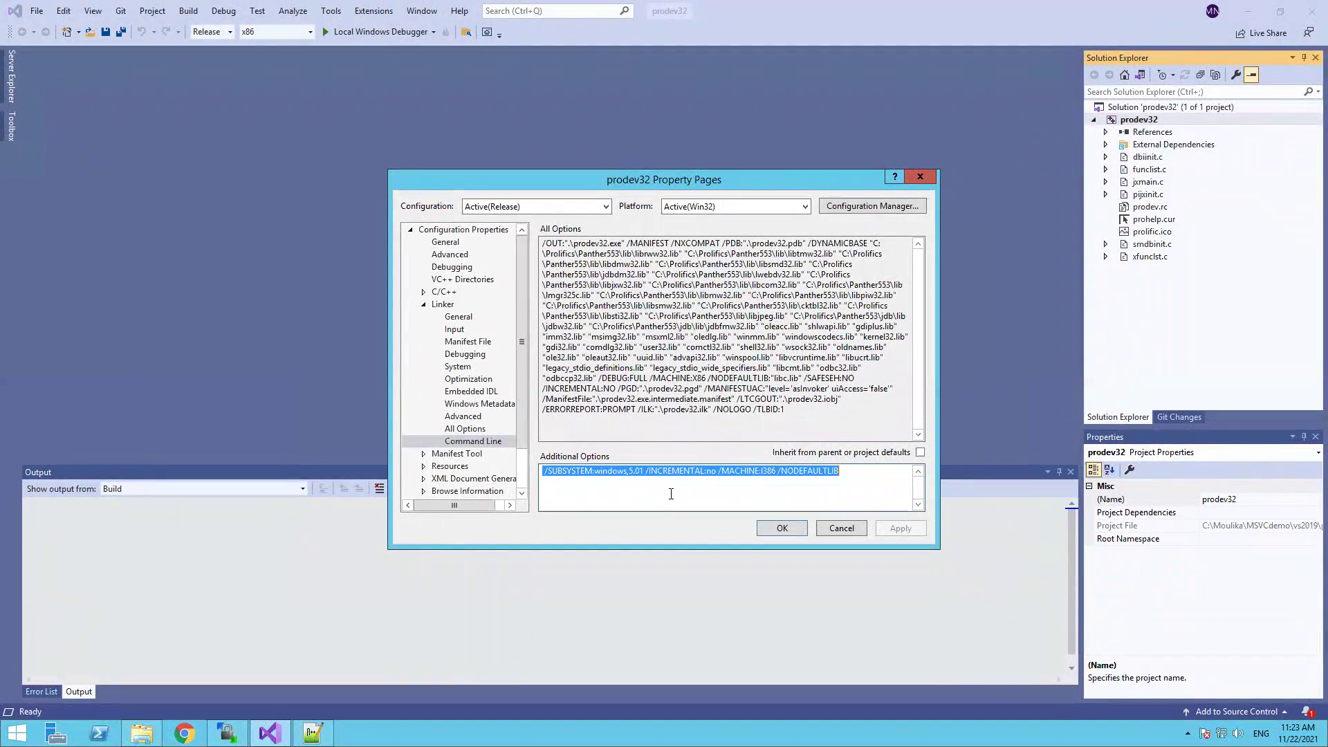
click(424, 305)
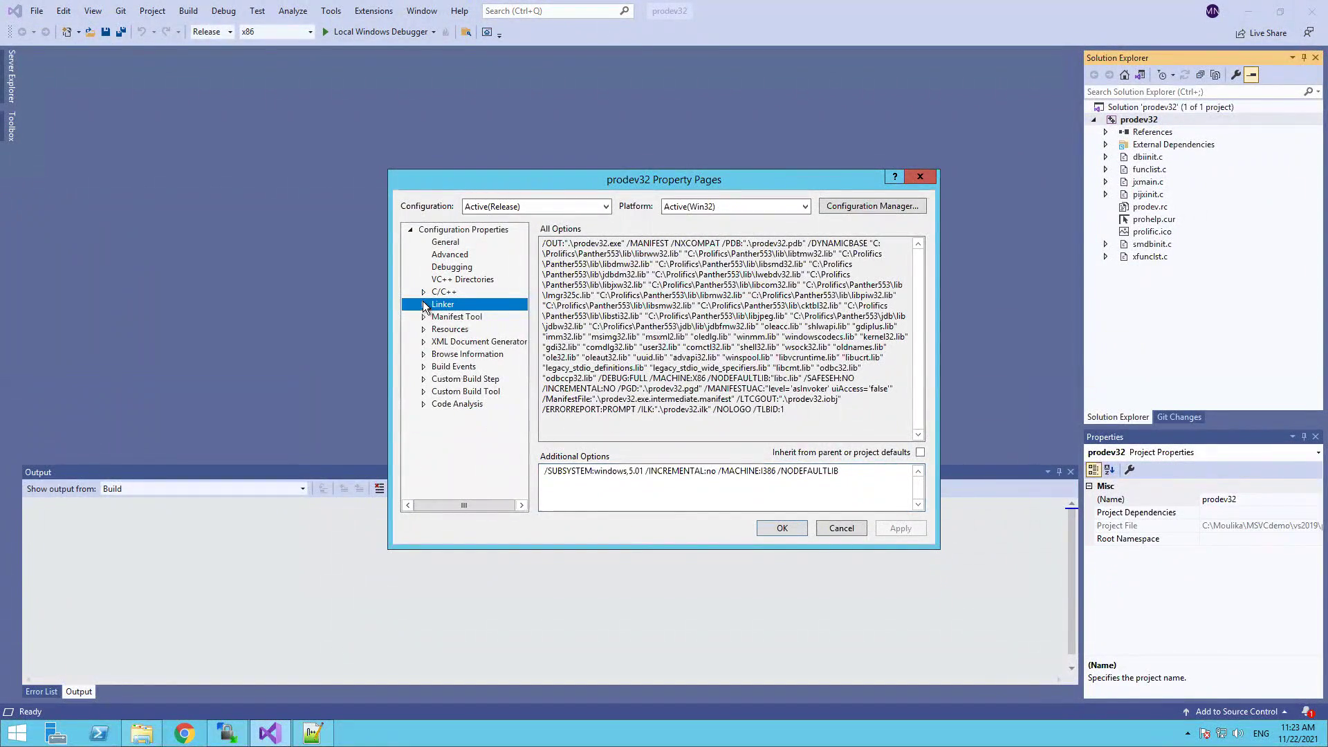
click(424, 291)
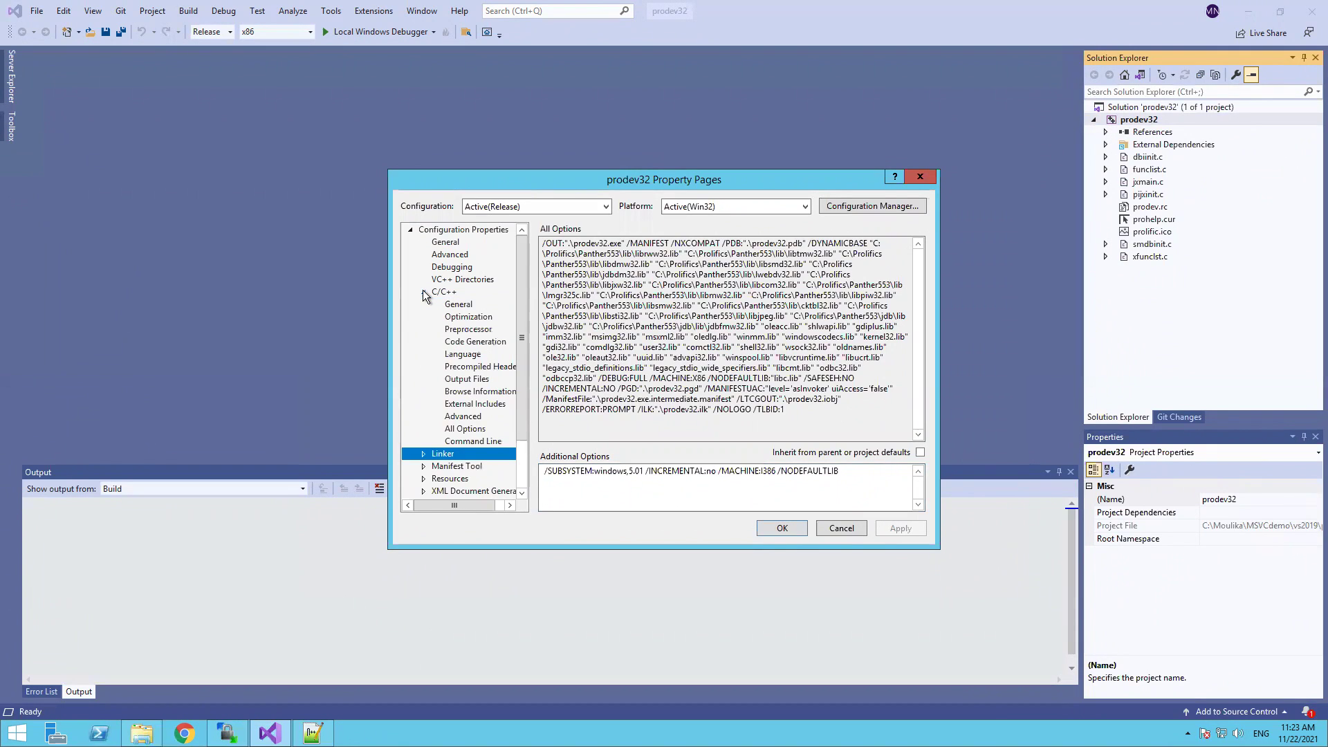
click(460, 305)
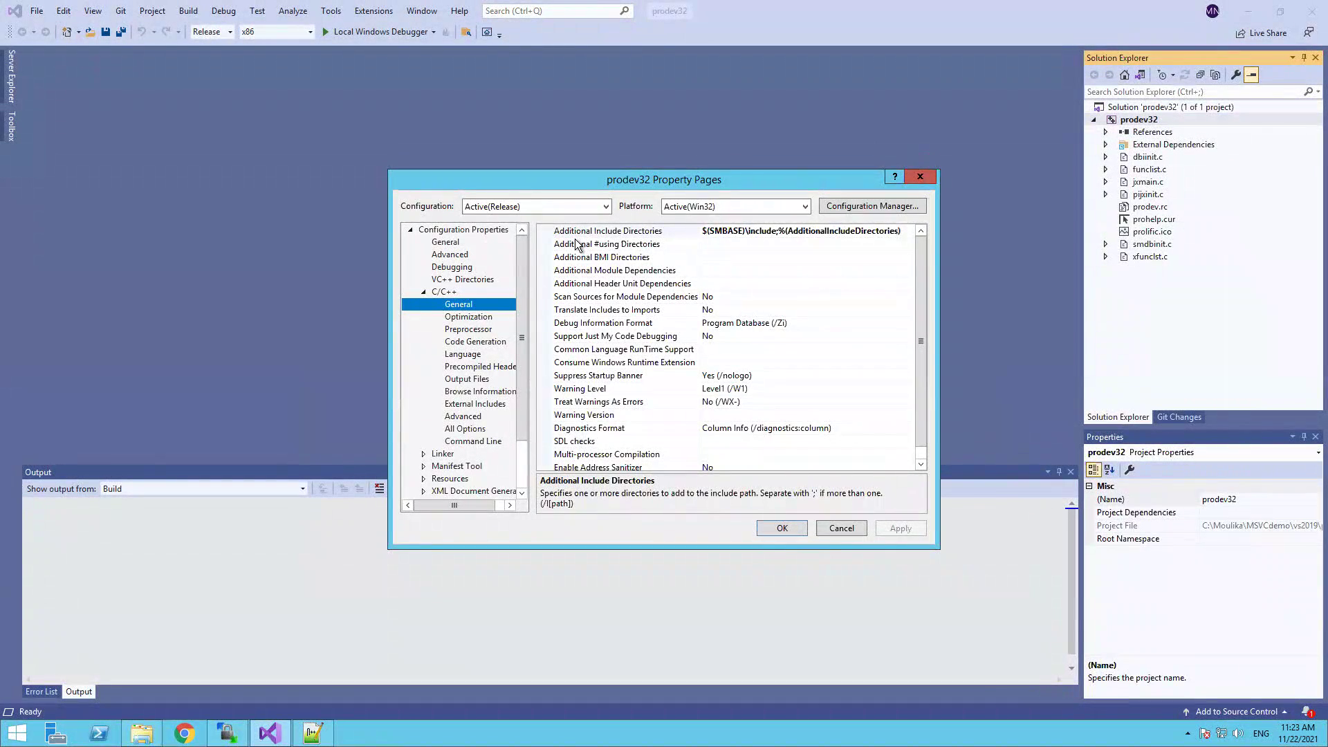
click(474, 441)
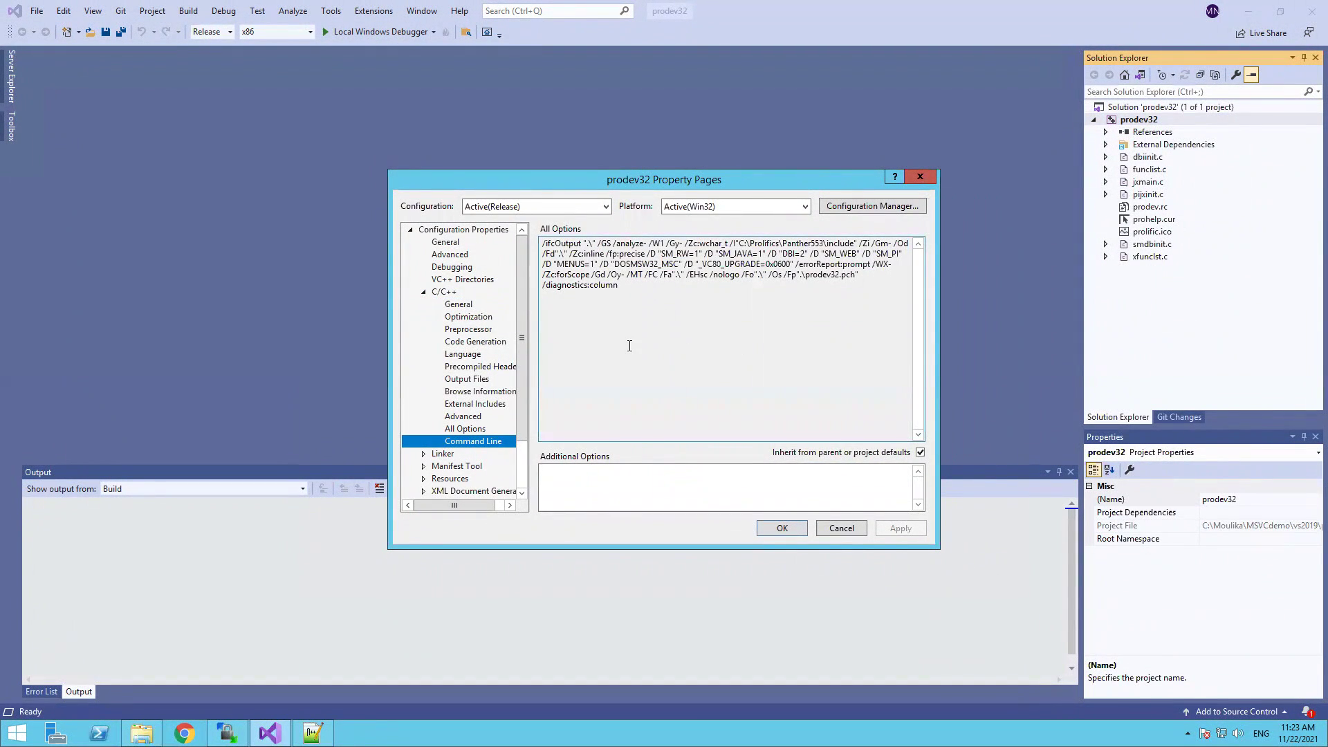
Review the linker's command line and all its options in the prodev32 properties, then close the dialog
click(523, 464)
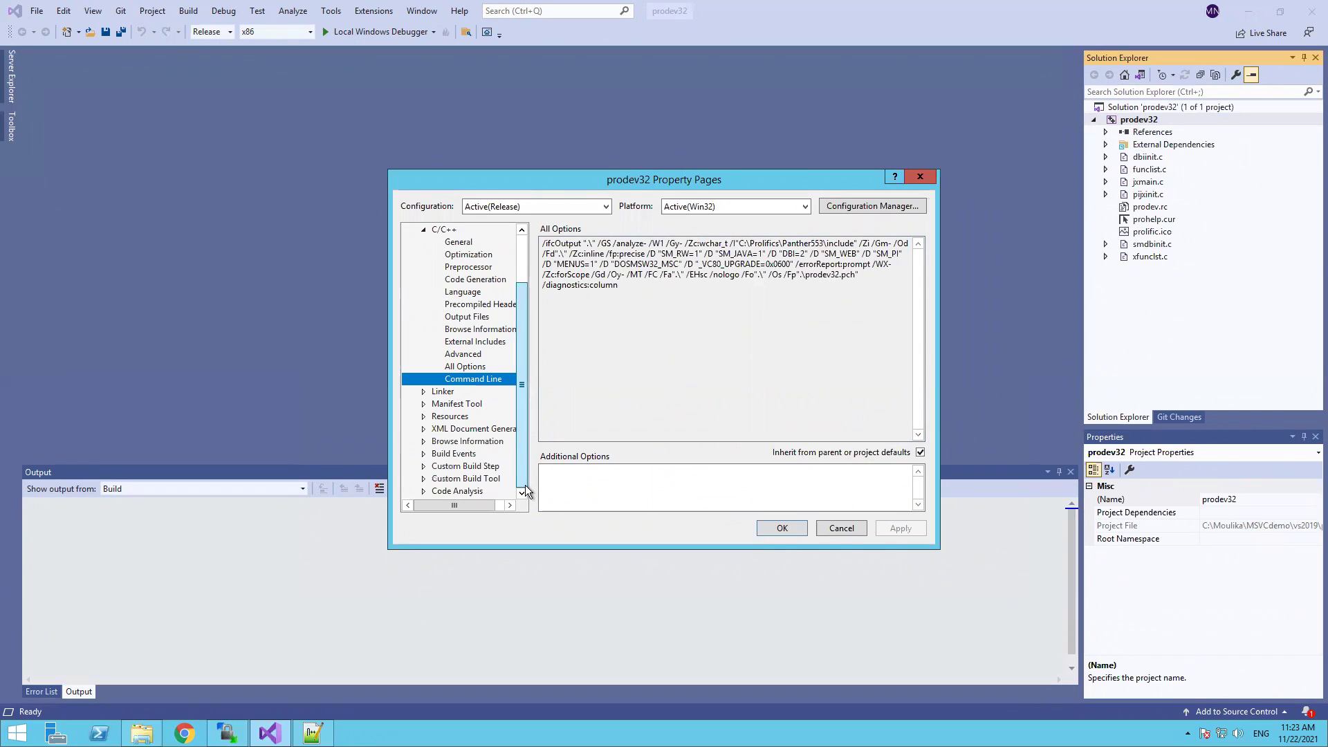
click(423, 392)
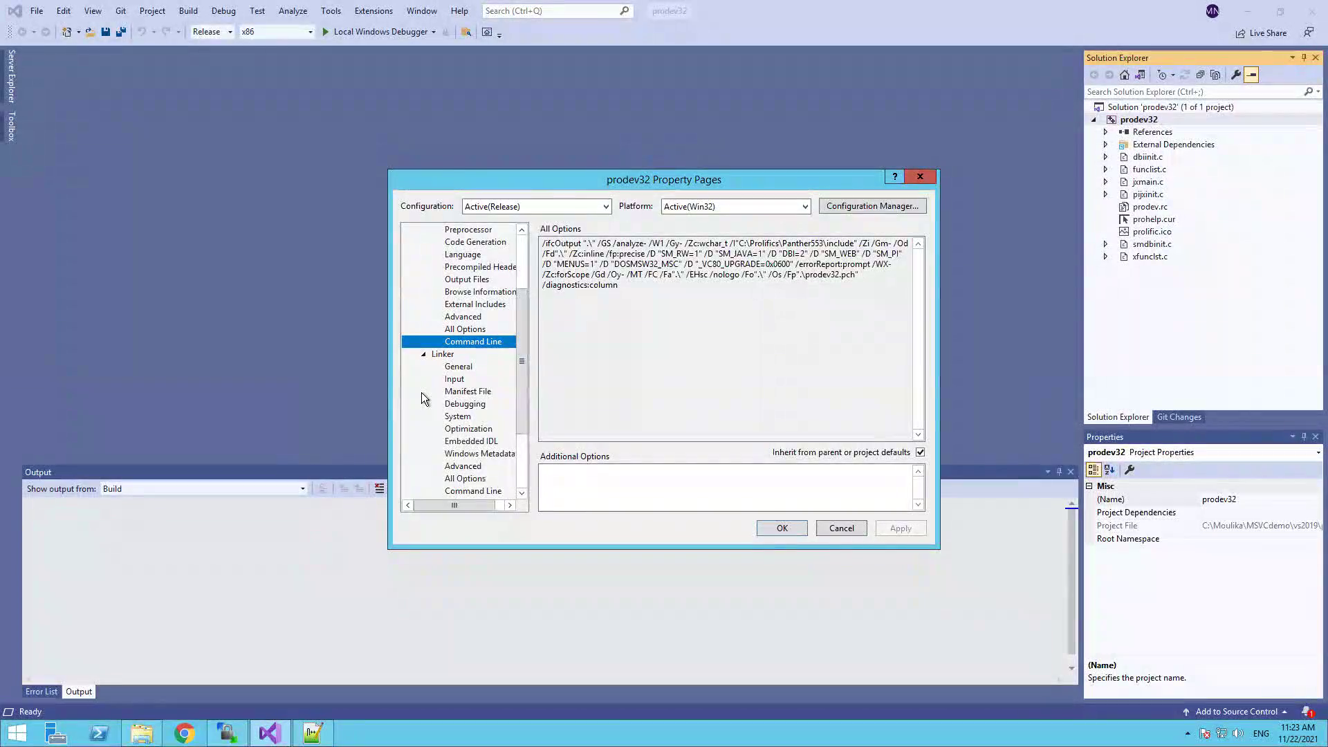
click(464, 491)
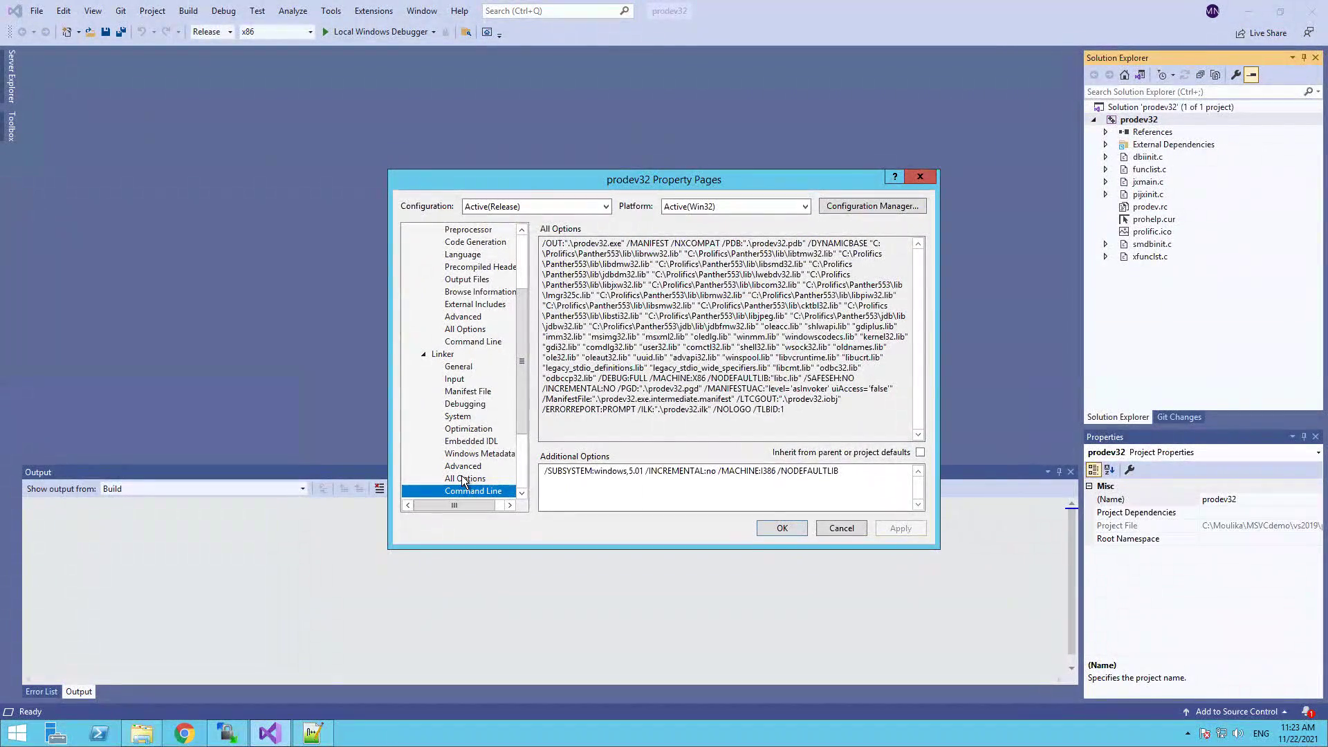
click(462, 479)
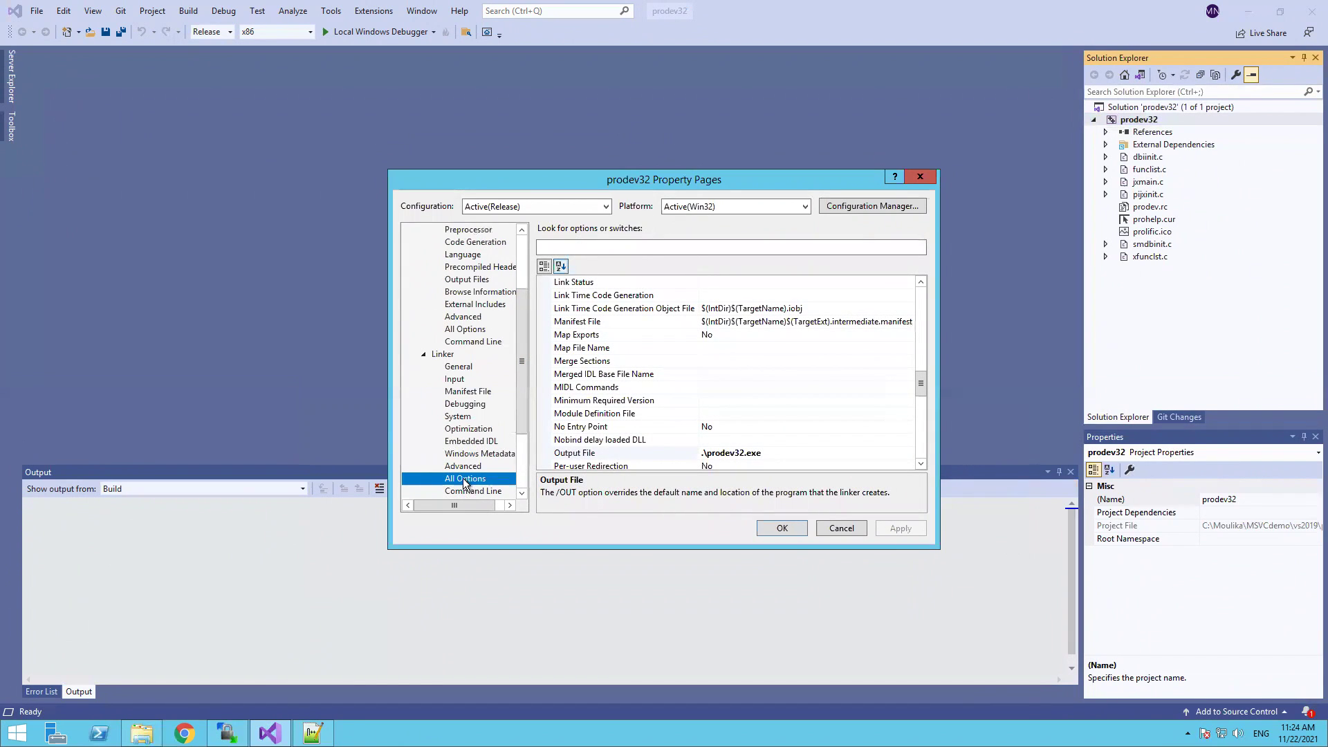
click(782, 528)
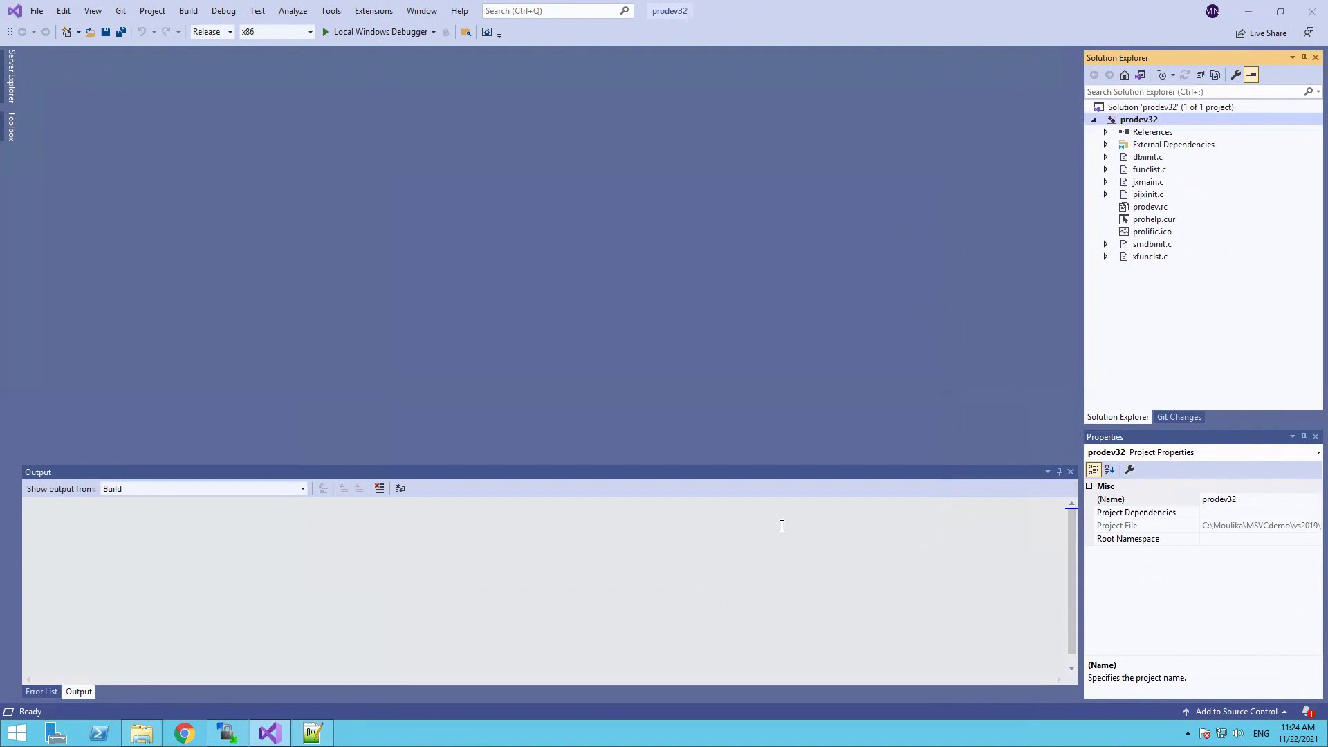
Build the prodev32 project in the Release configuration
right_click(1154, 122)
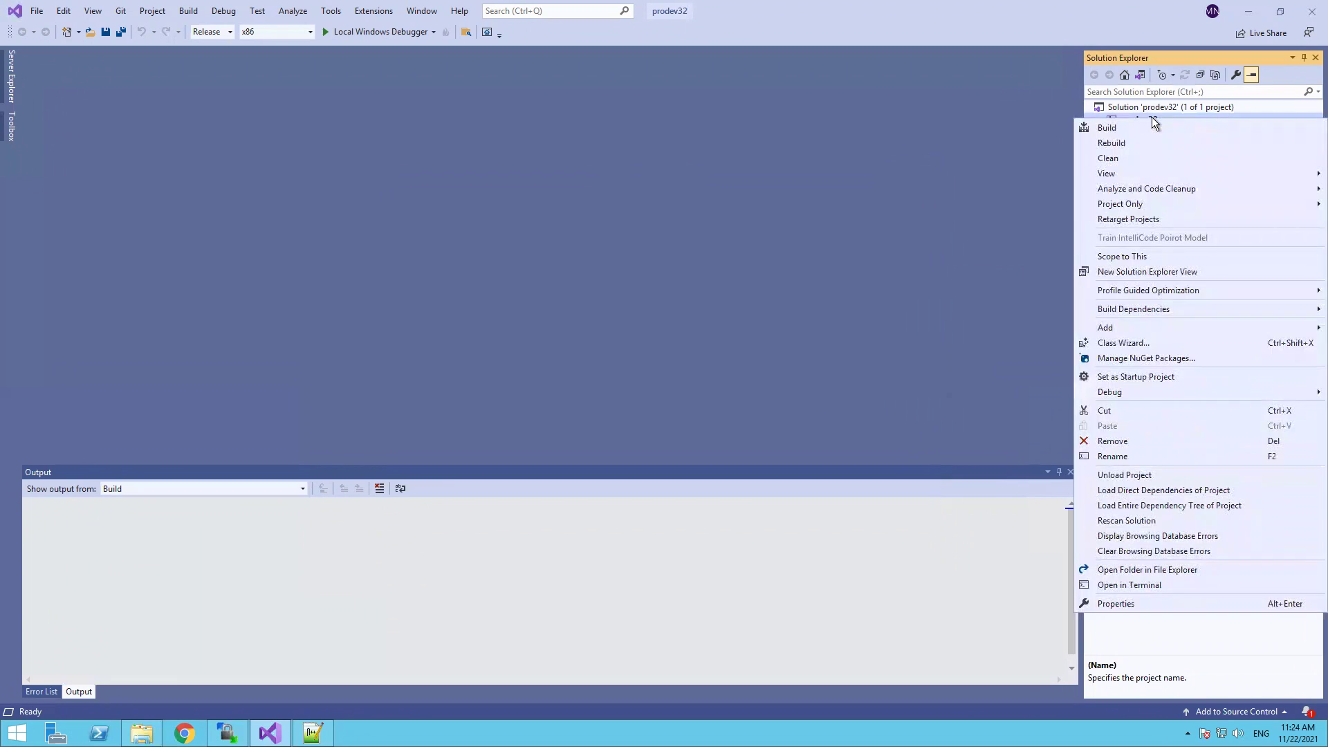
click(1110, 128)
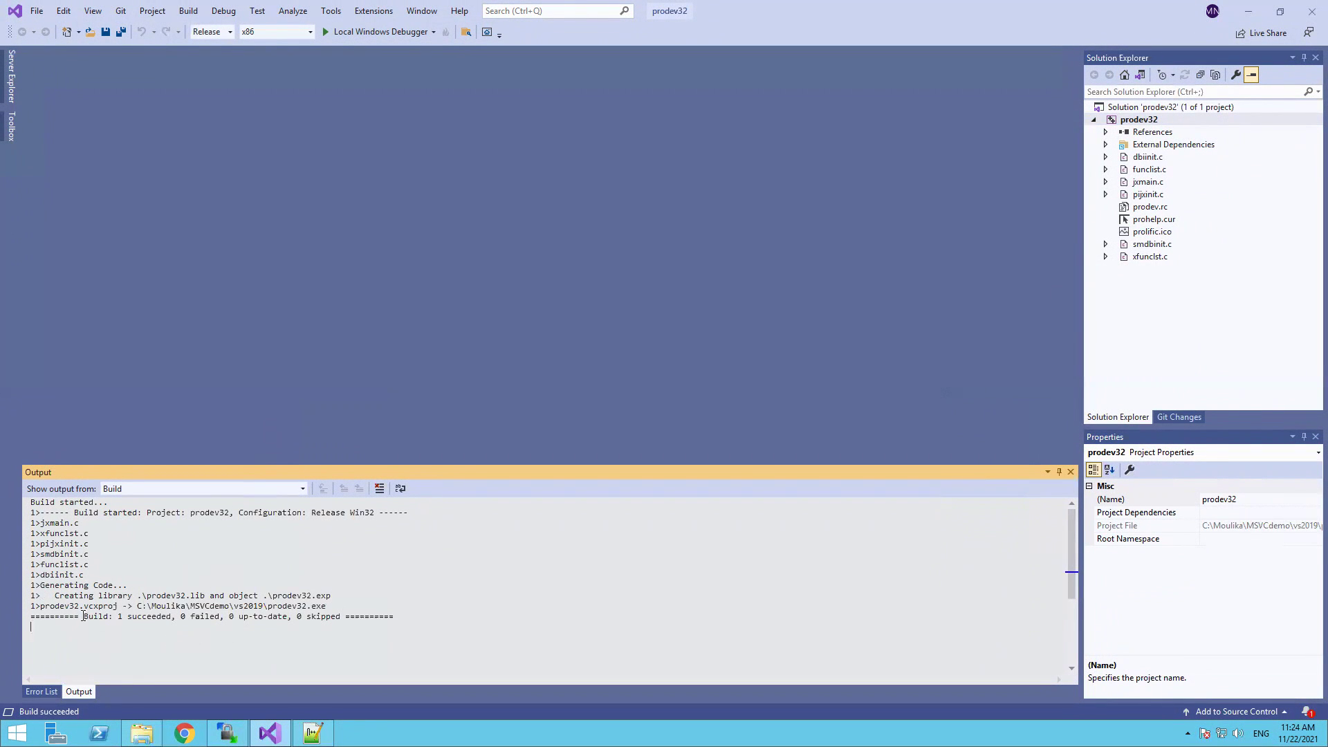
Check the prodev32 build summary, then switch to File Explorer and select the built prodev32 application in the vs2019 folder
drag(83, 616, 353, 618)
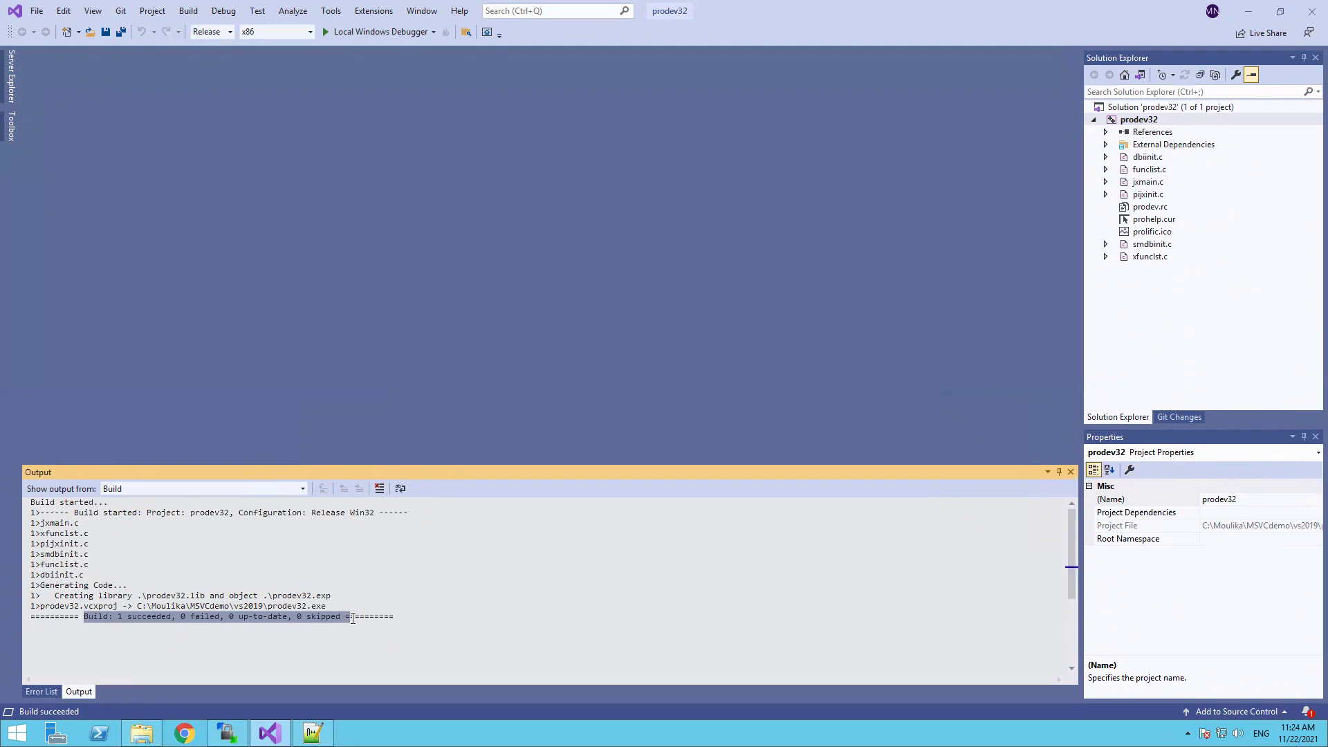
click(142, 734)
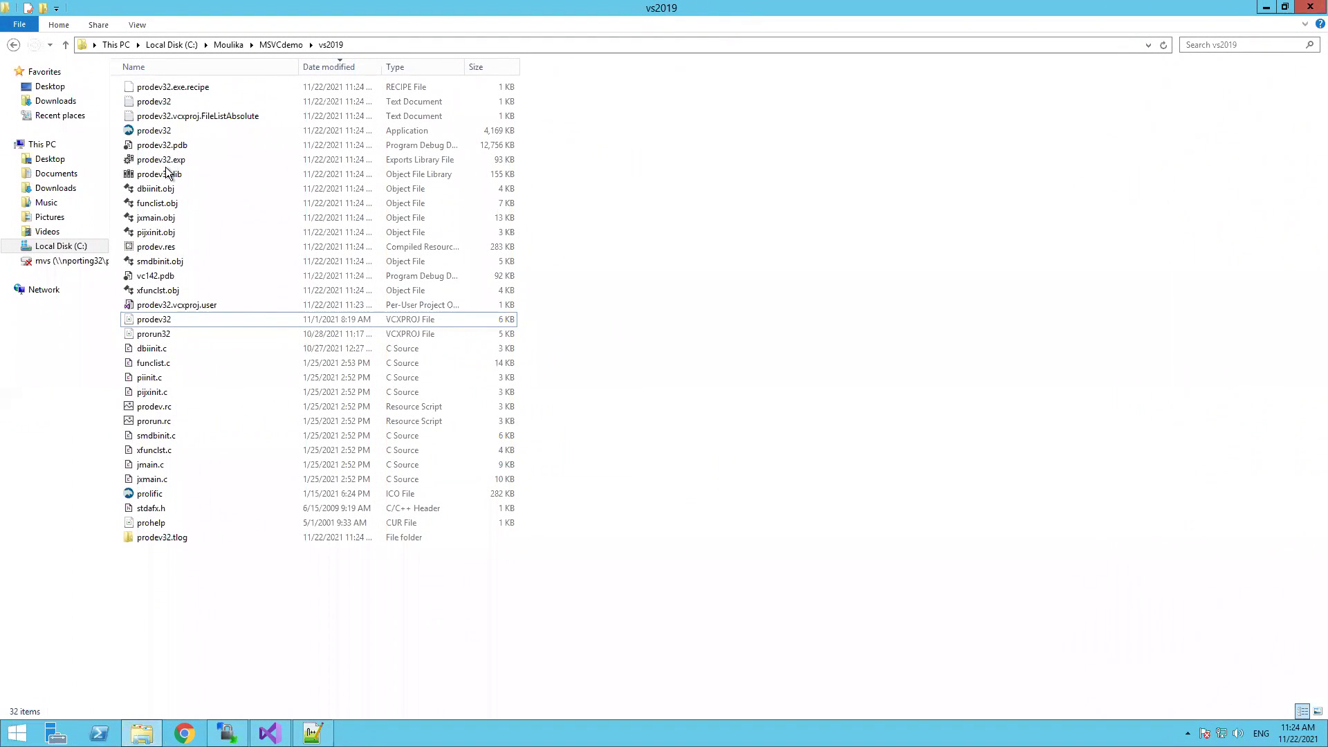
click(159, 132)
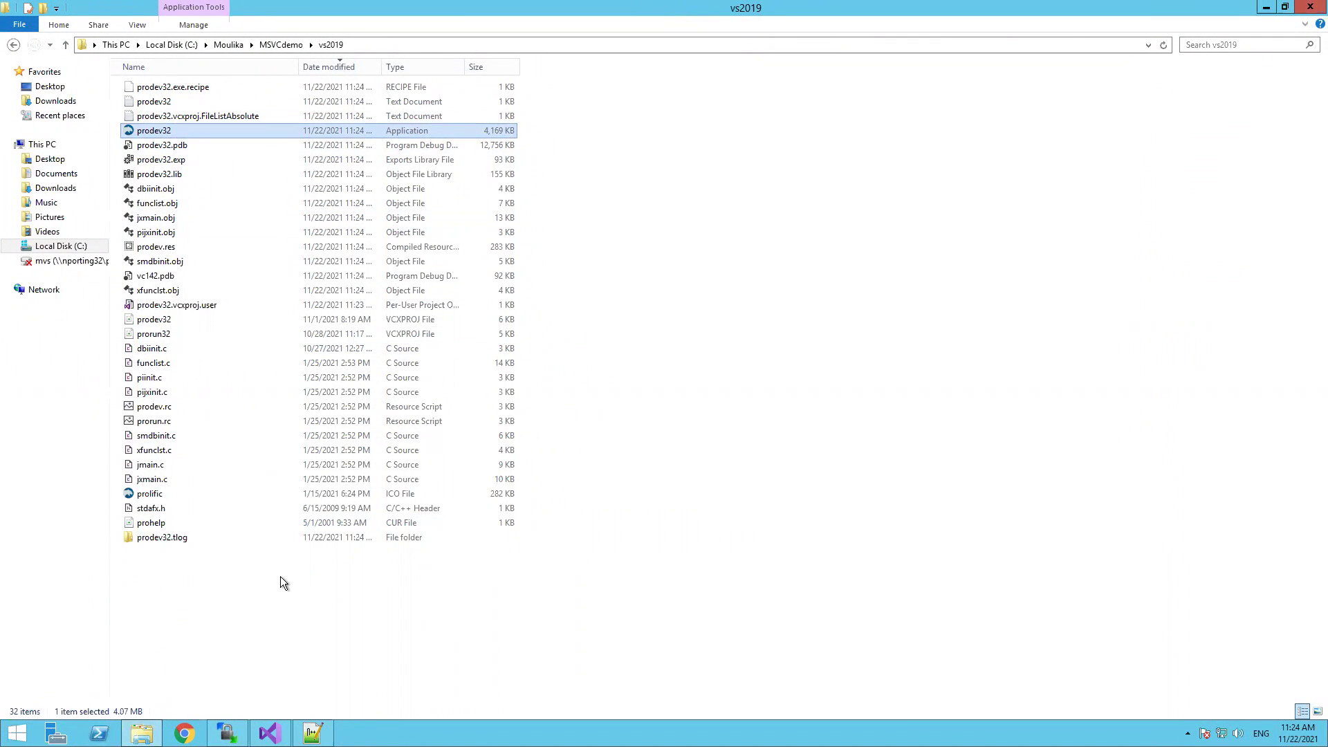
Switch back to Visual Studio and close the prodev32 solution without saving its changes
click(270, 733)
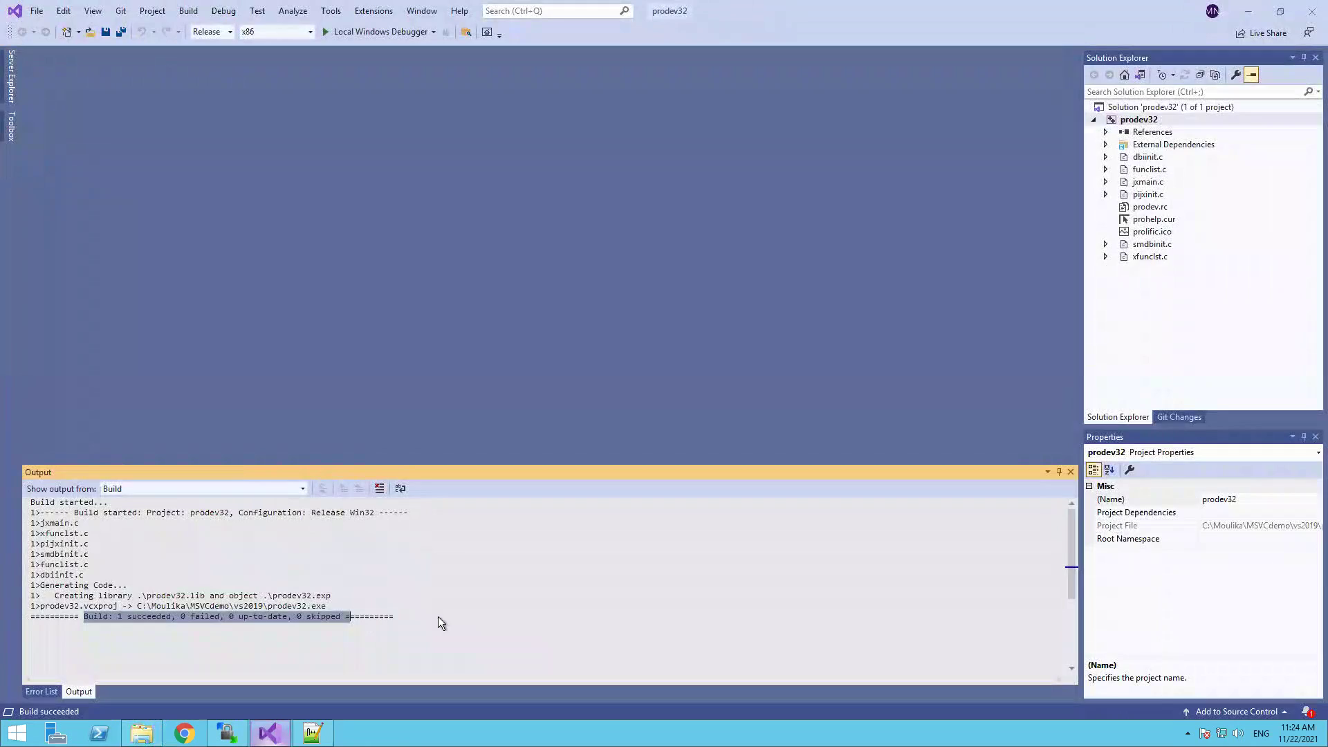
click(37, 11)
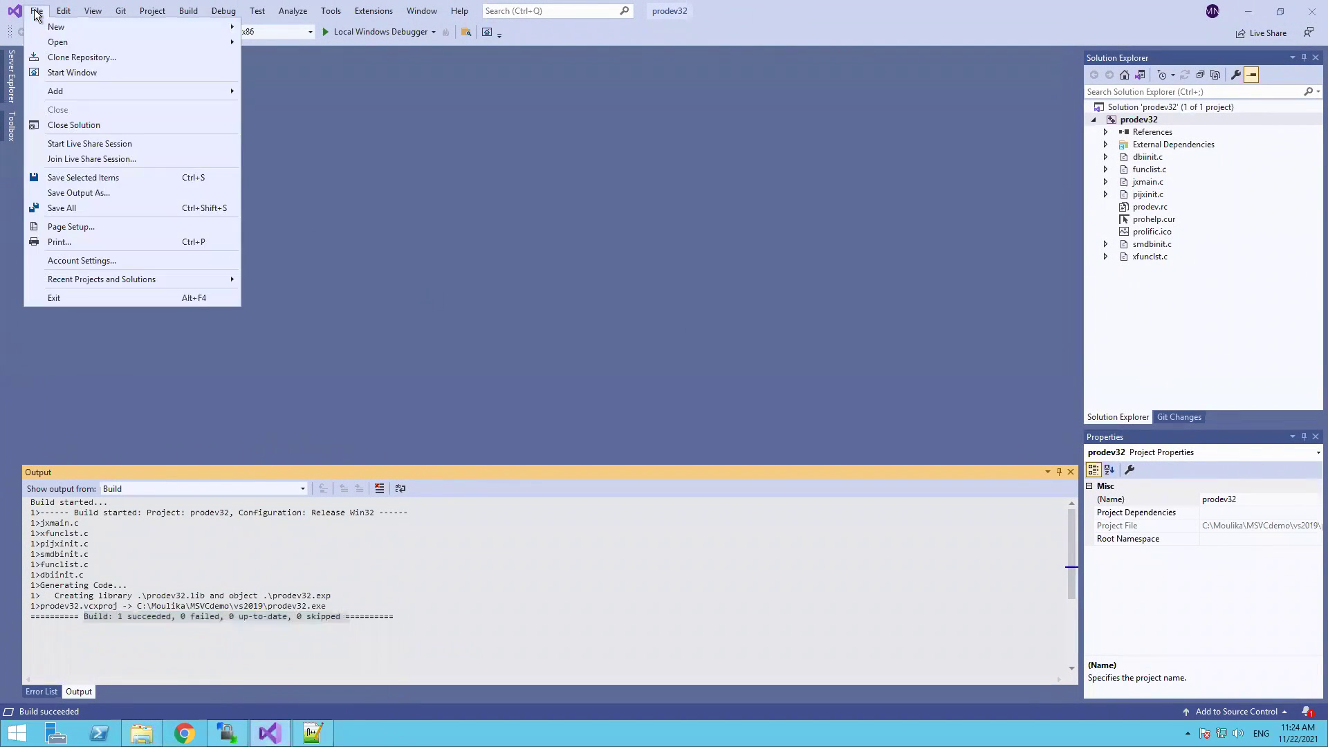
click(80, 126)
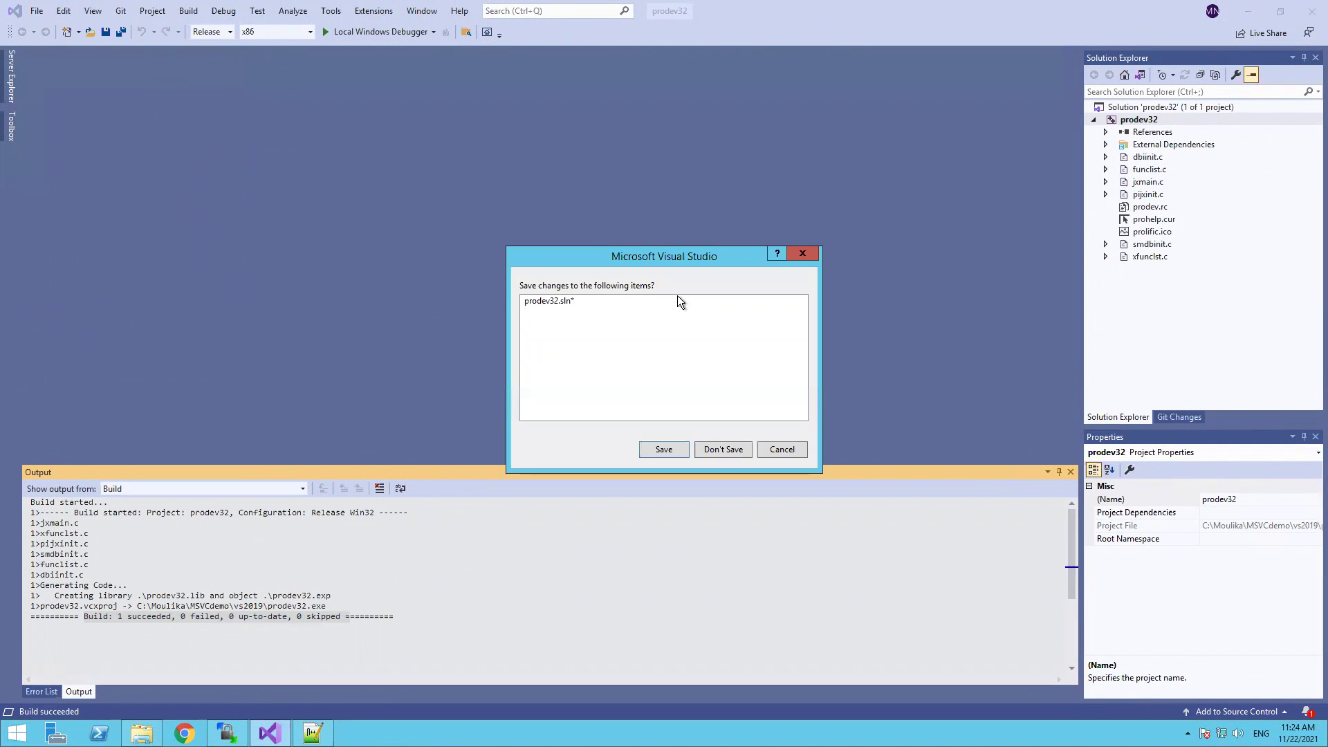
click(719, 449)
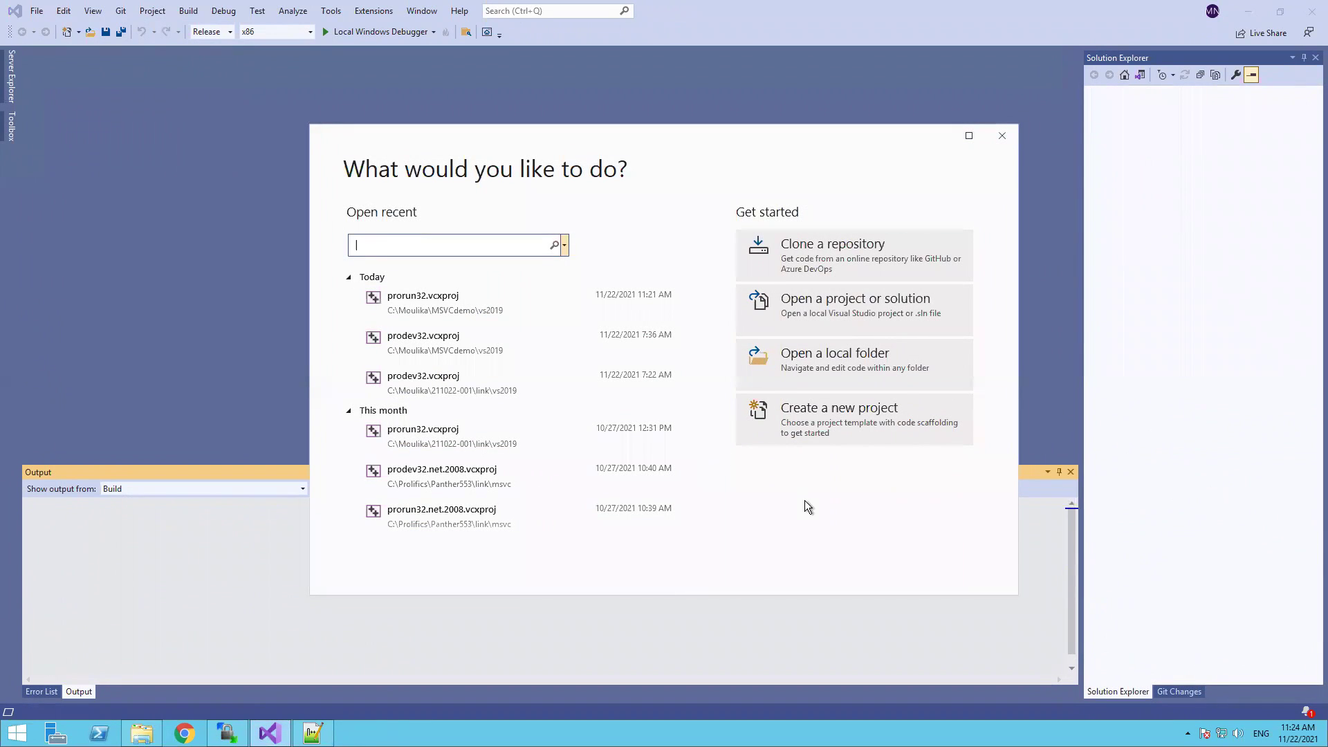
Open the recent prorun32.vcxproj project from the MSVCdemo\vs2019 folder and build it in the Release configuration
click(393, 252)
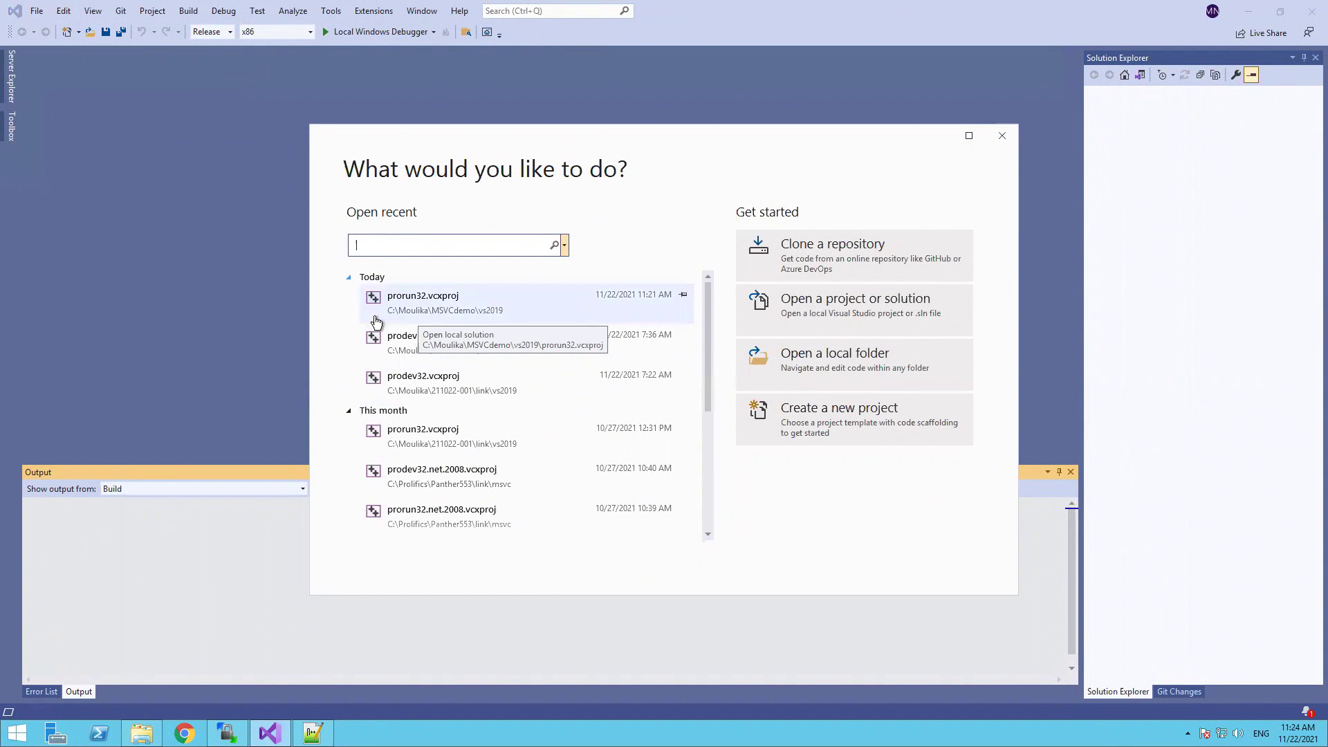
click(424, 303)
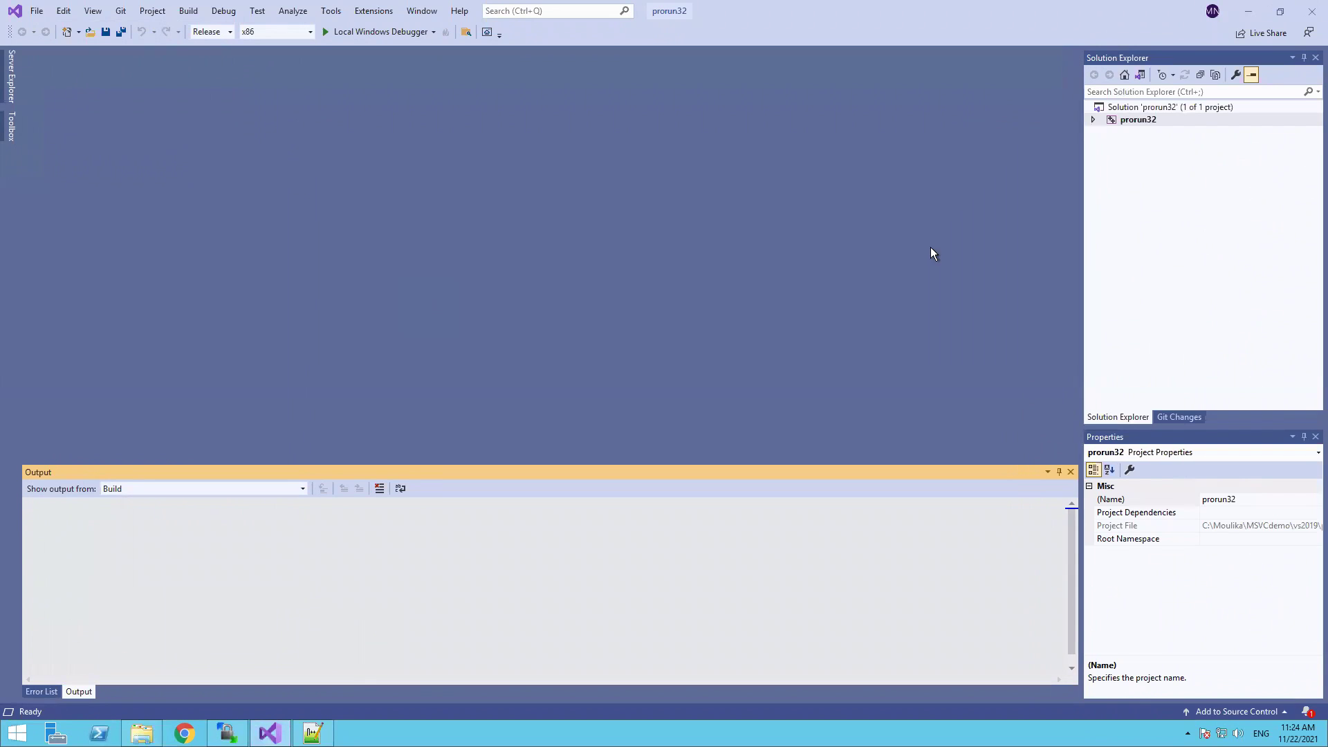
right_click(1130, 122)
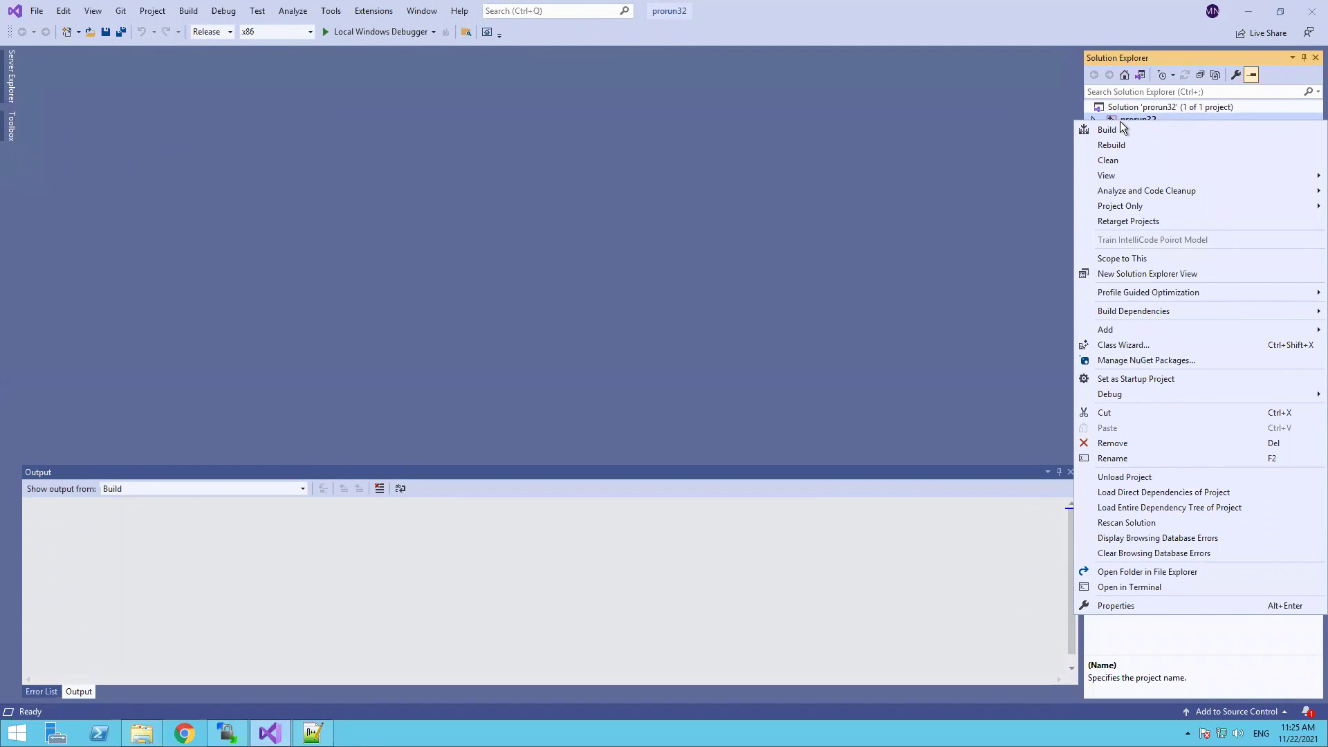
click(1106, 130)
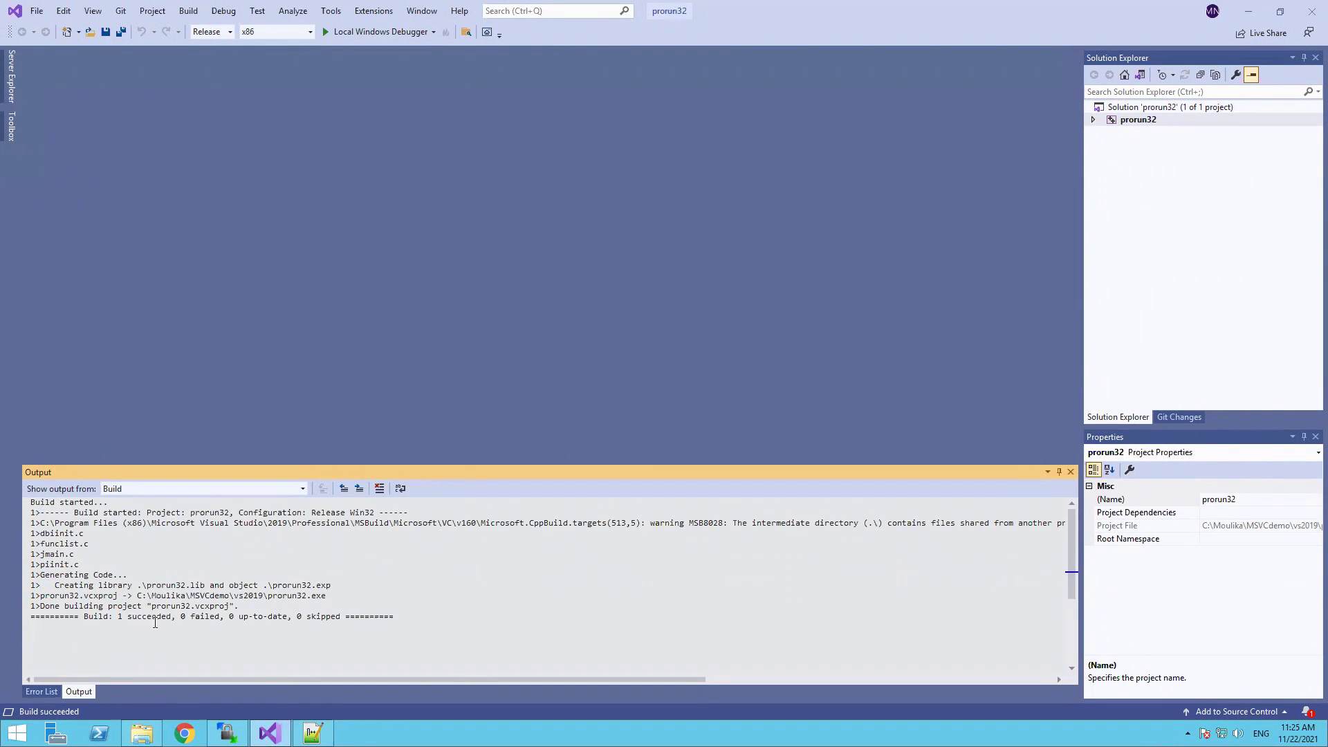
Check the prorun32 build summary, then switch to File Explorer and select the built prorun32 application in the vs2019 folder
drag(84, 615, 346, 626)
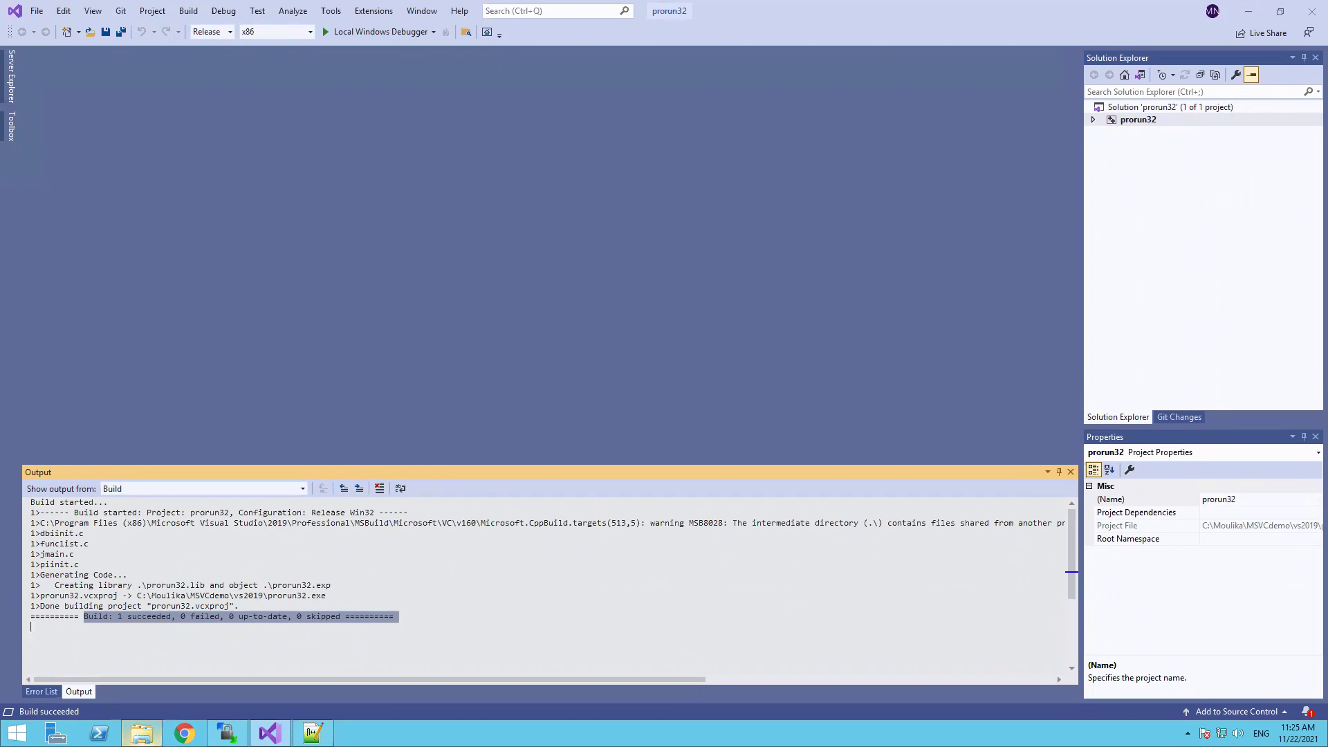
click(141, 734)
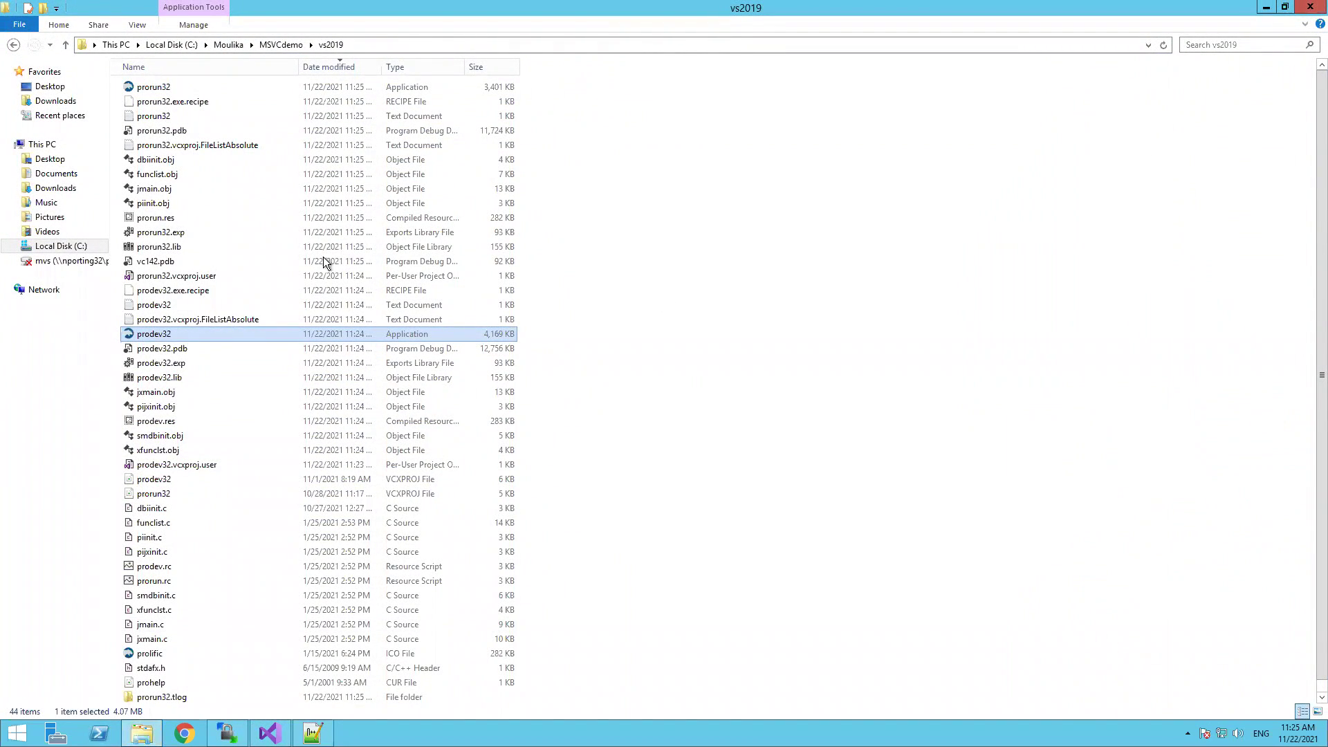
click(160, 88)
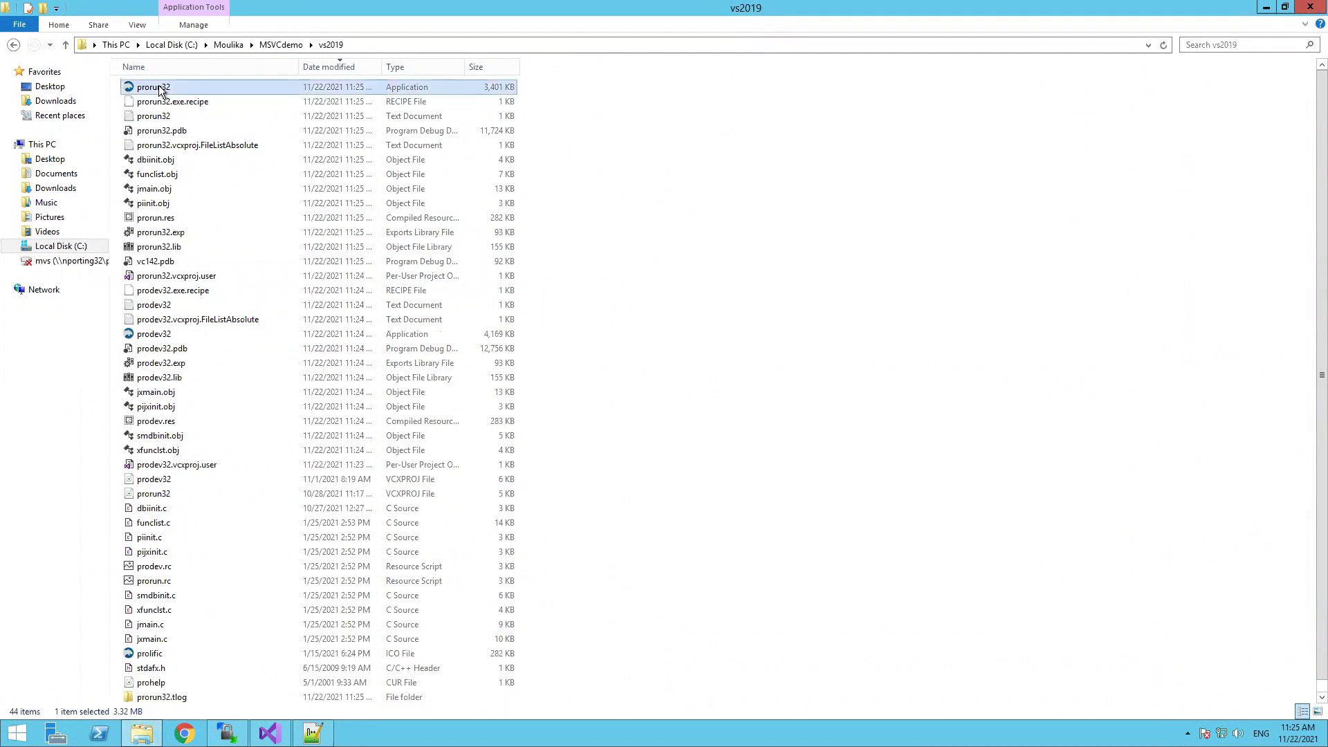